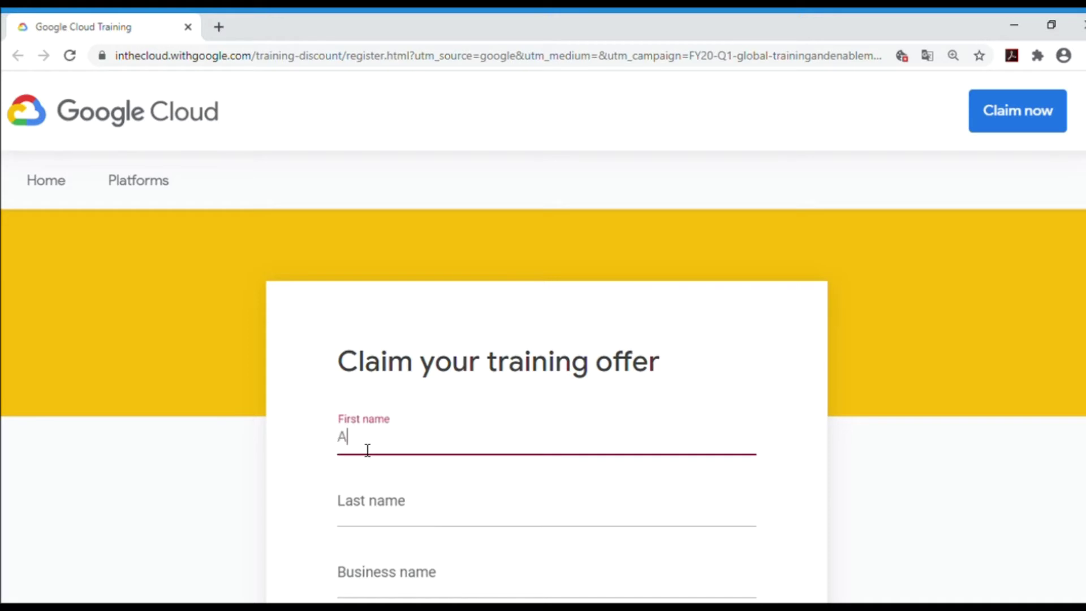
- Enter the last name, business name GAZİ ÜNİVERSİTESİ, the email address and job title STUDENT
key("Tab")
type("SOY")
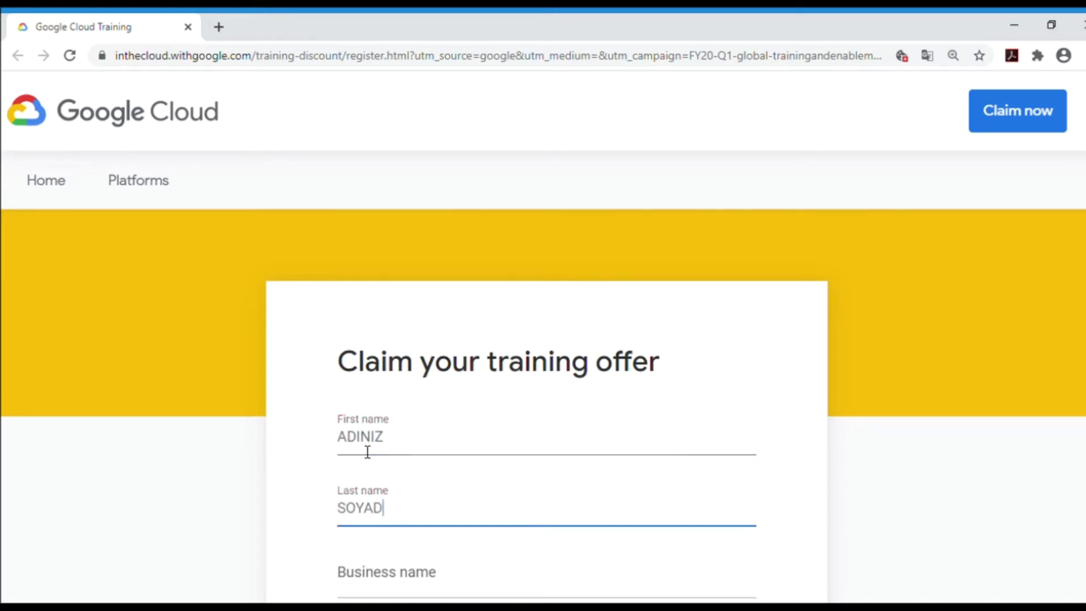
type("ADINIZ")
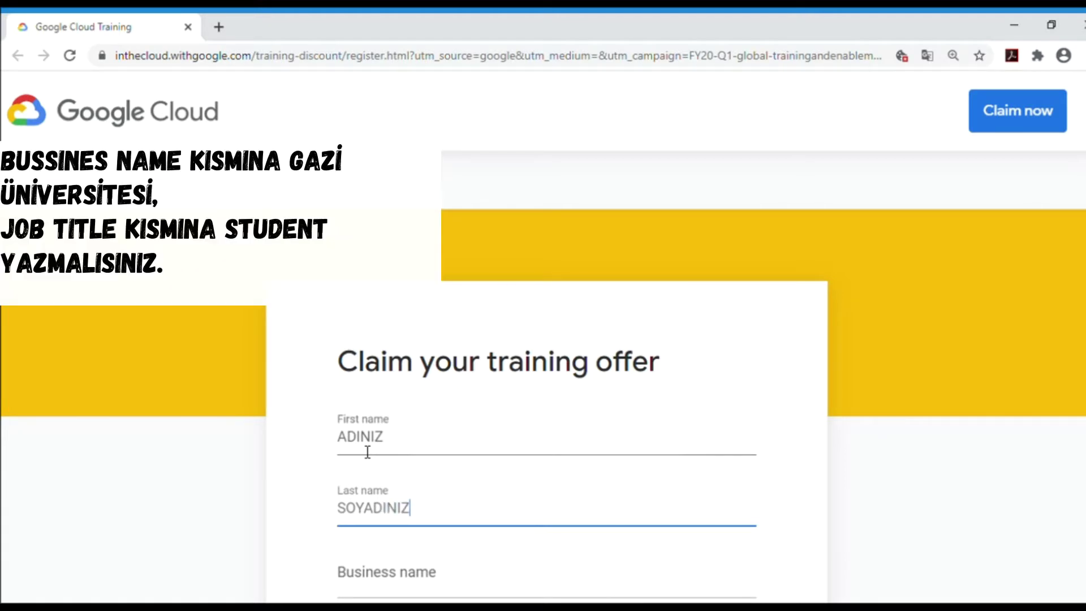
key("Tab")
type("GAZİ ÜN")
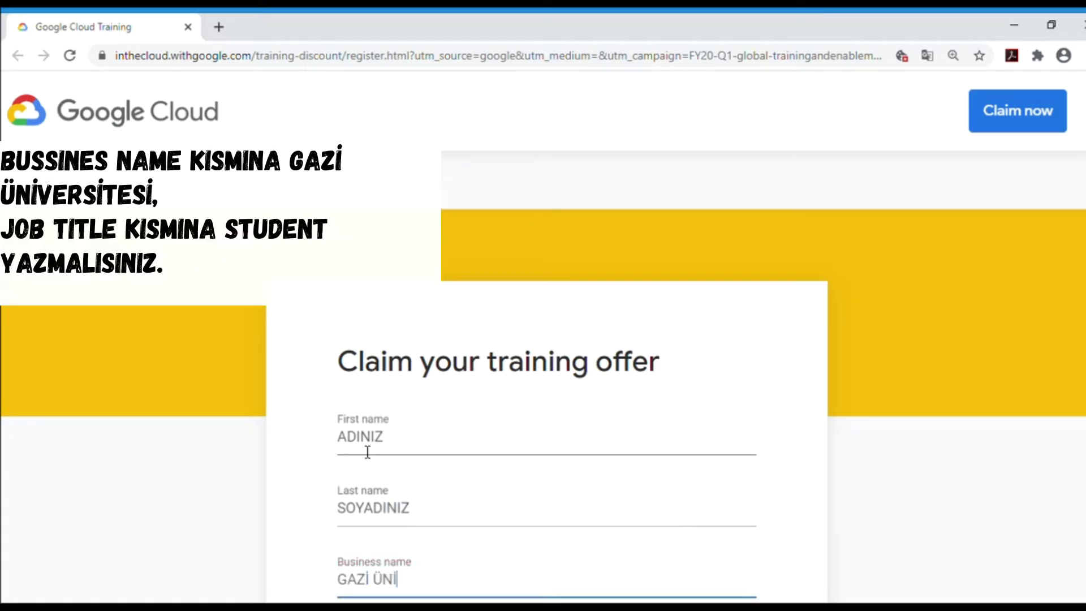
type("İVERSİTESİ")
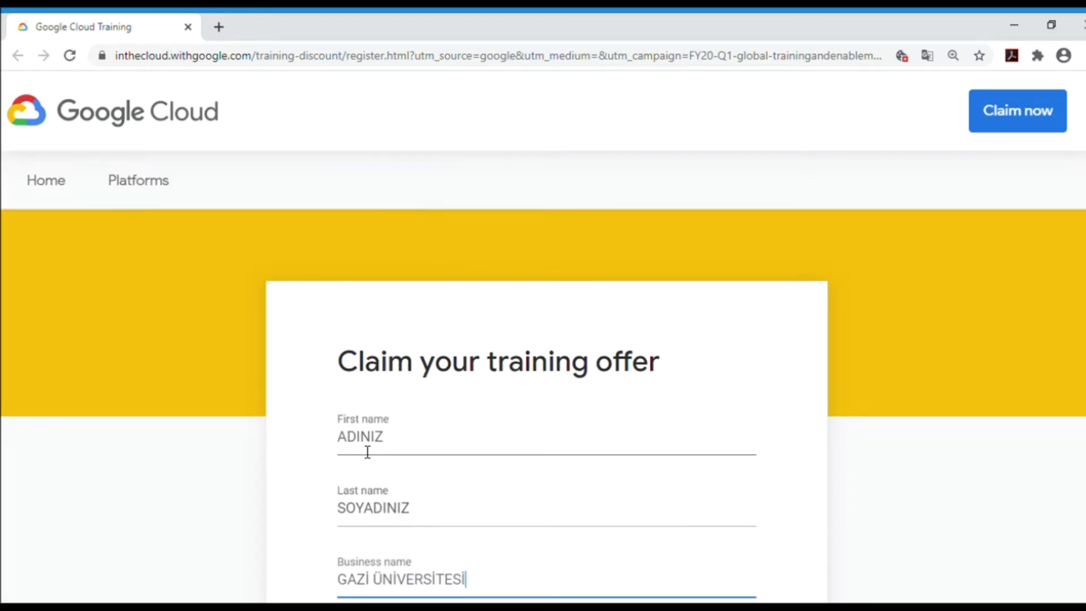
key("Tab")
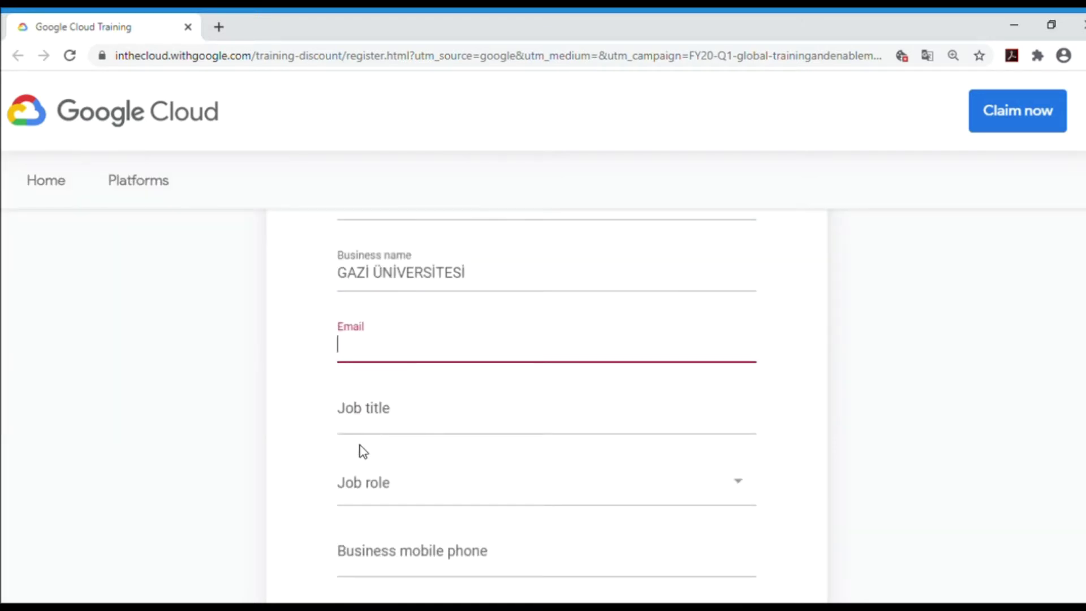
type("MAİL ADRESİNİZ")
key("Tab")
type("STU")
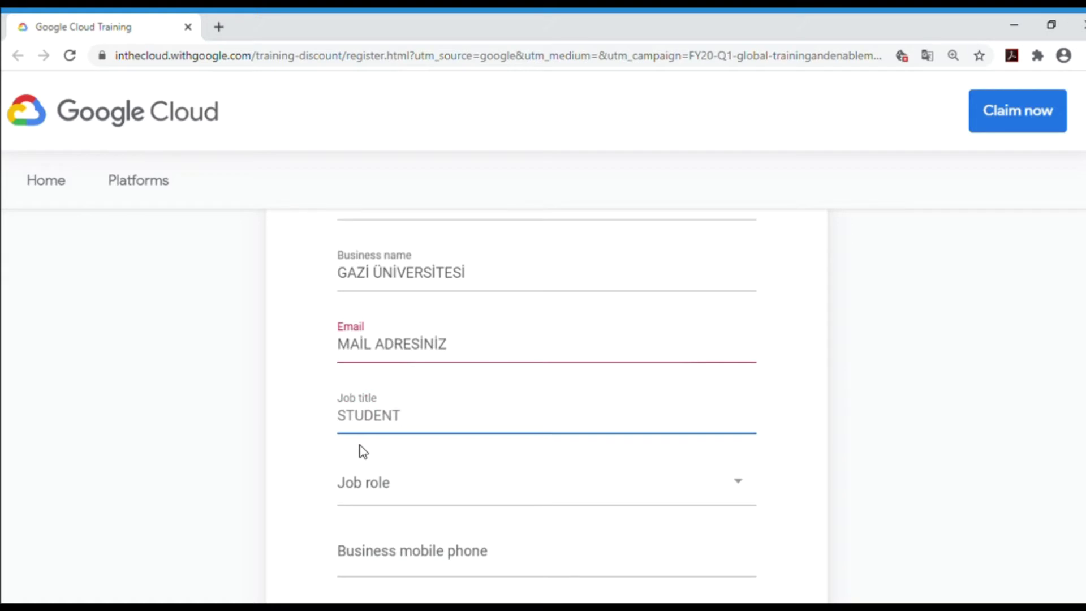
- Choose Other as the job role and enter the business mobile phone number
left_click(361, 482)
left_click(359, 447)
left_click(380, 571)
type("CEP NU")
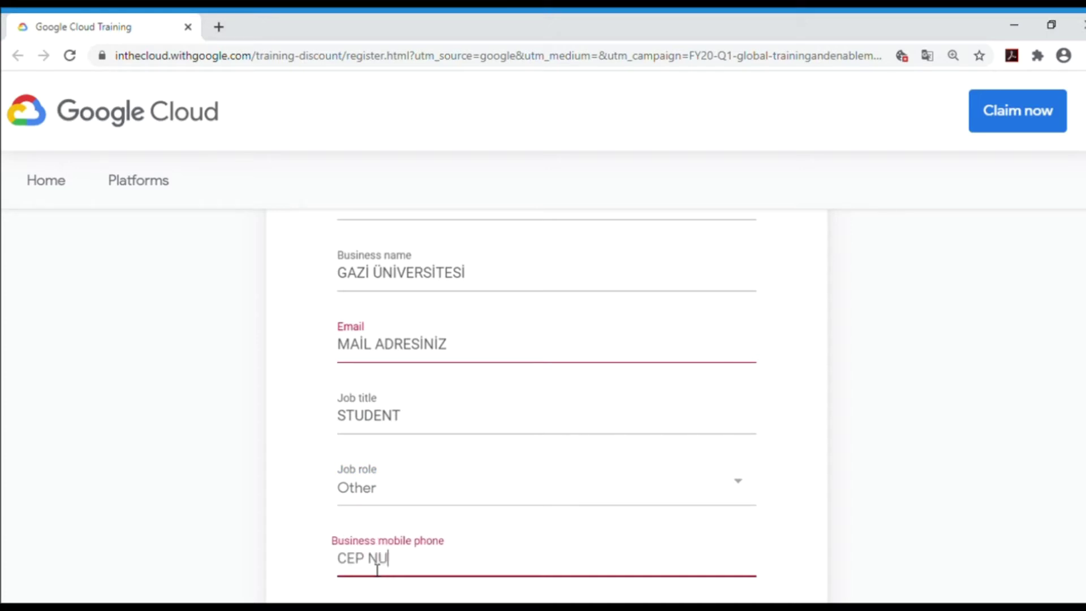
type("MARA")
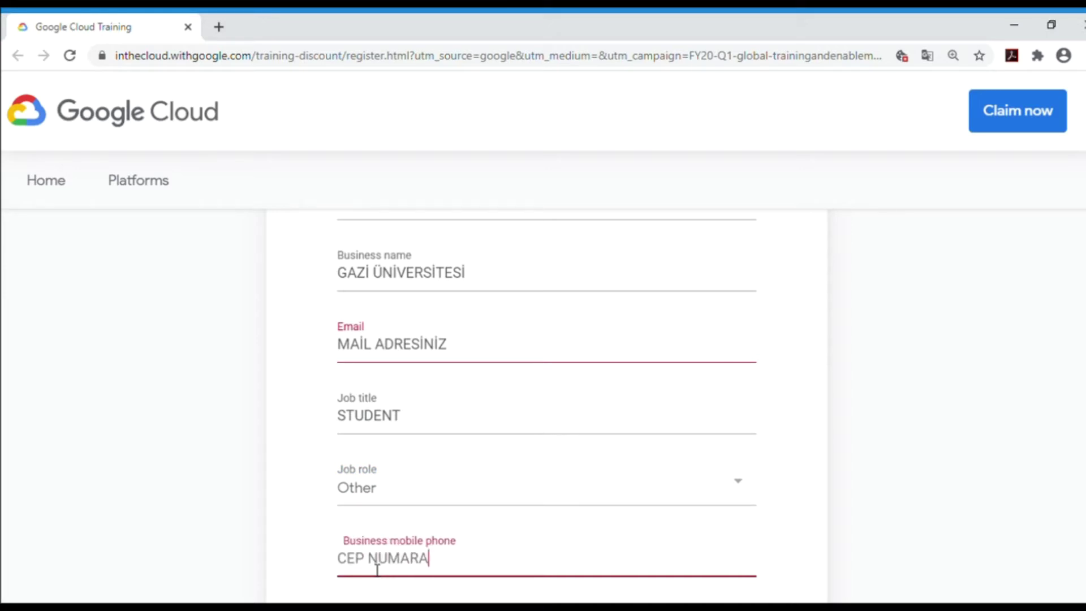
type("NIZ")
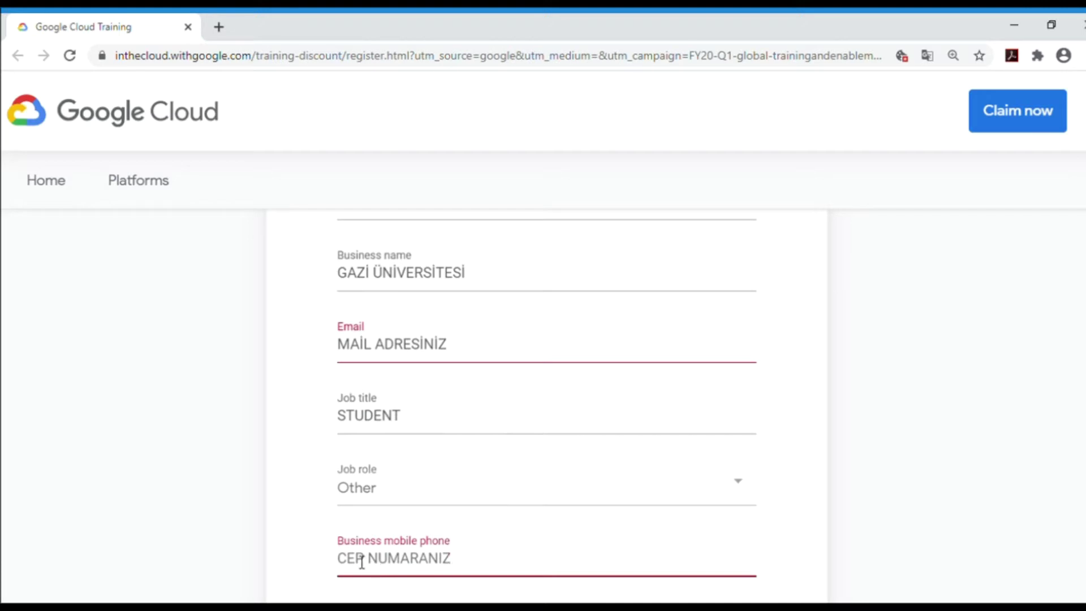
scroll(442, 568, "down", 5)
- Set the country dropdown to Turkey
left_click(381, 307)
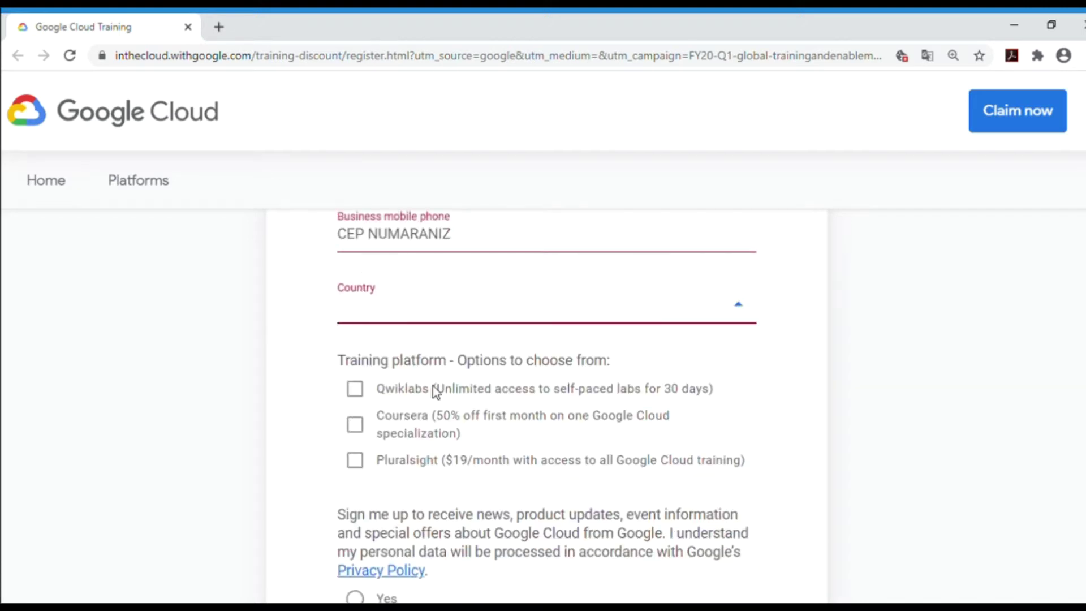
key("t")
key("t")
key("u")
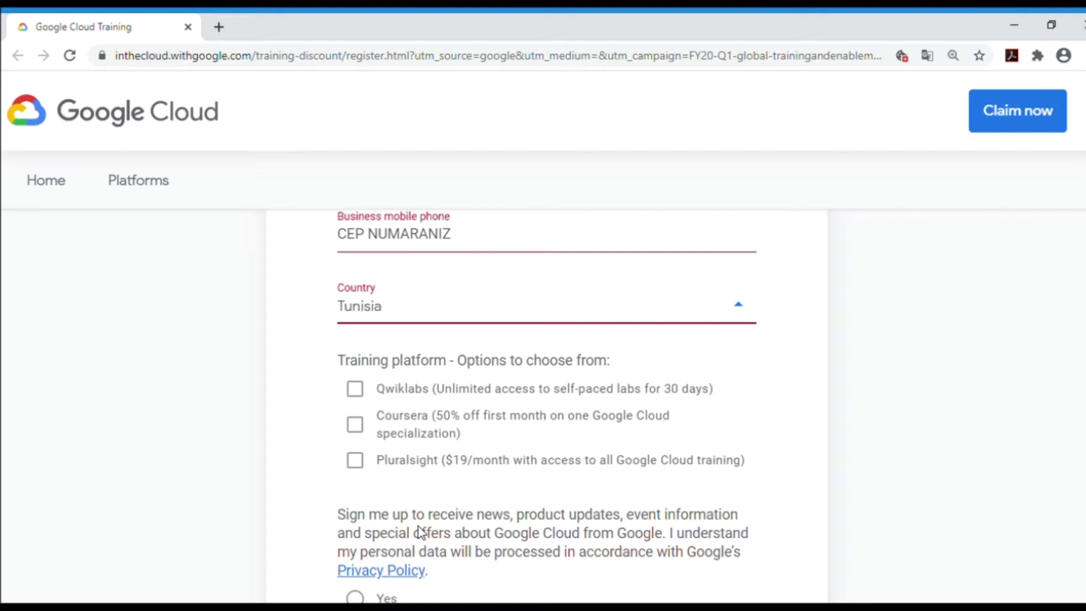
key("r")
key("t")
key("u")
key("r")
- Tick Qwiklabs as the training platform and answer No to Google Cloud marketing emails
left_click(356, 390)
scroll(362, 401, "down", 5)
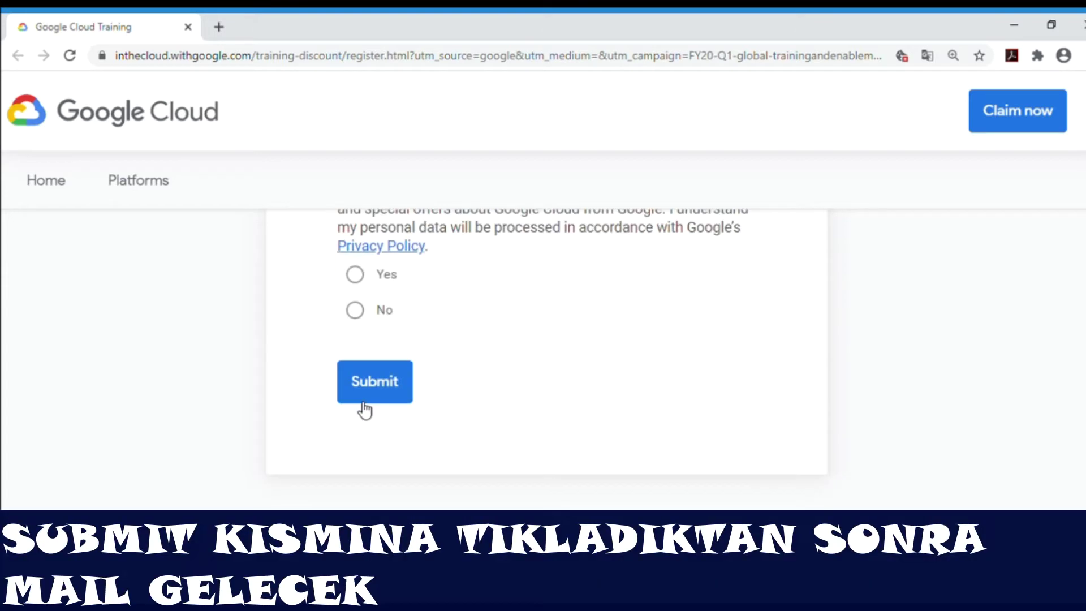
left_click(359, 314)
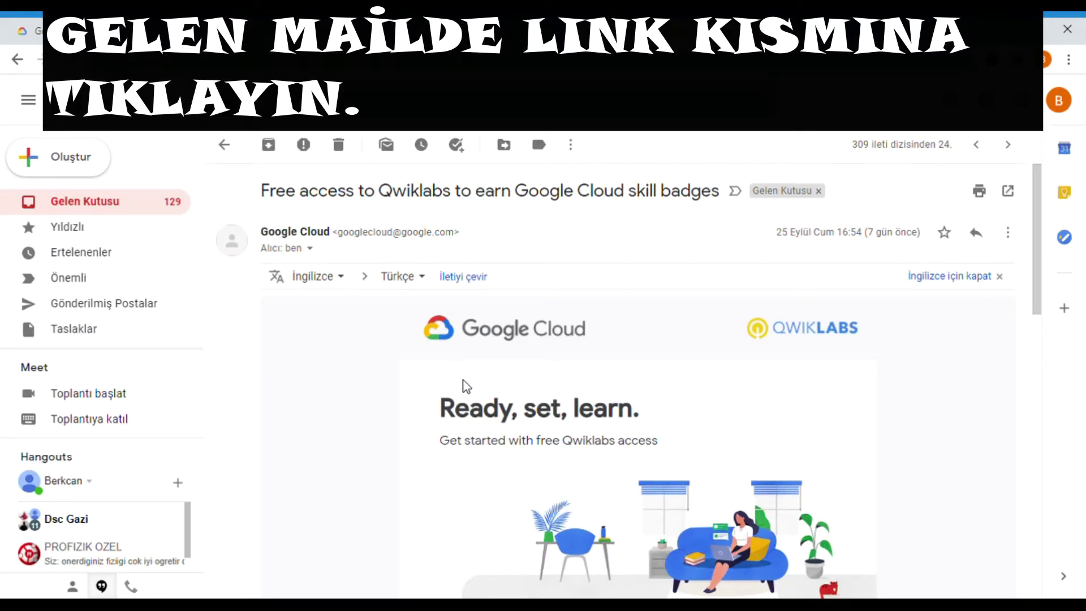
- Open the 'Follow this link' free-access link near the bottom of the Qwiklabs email
scroll(464, 382, "down", 5)
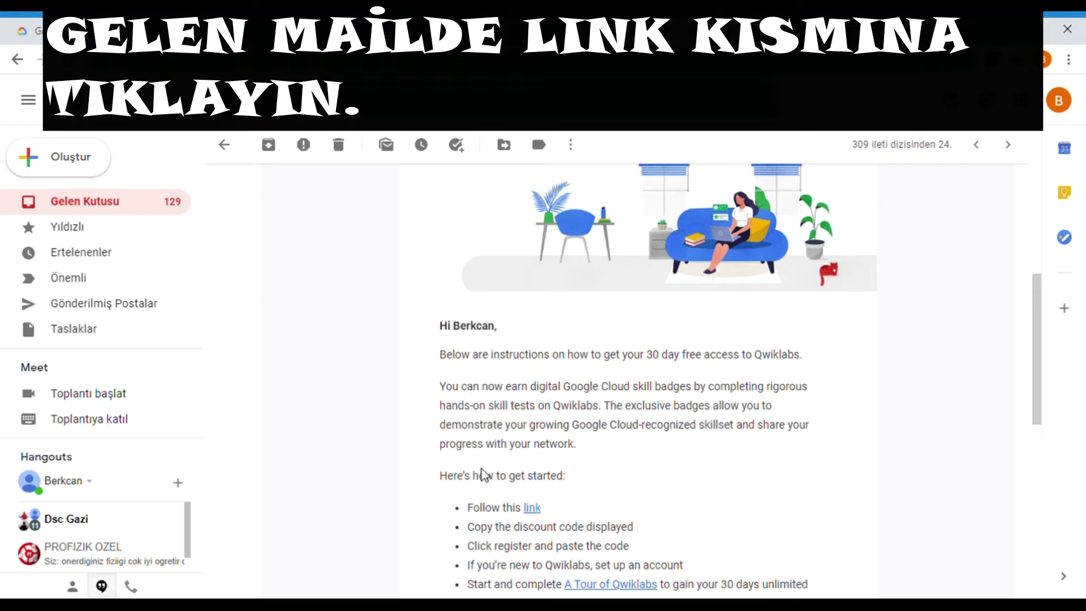
left_click(537, 510)
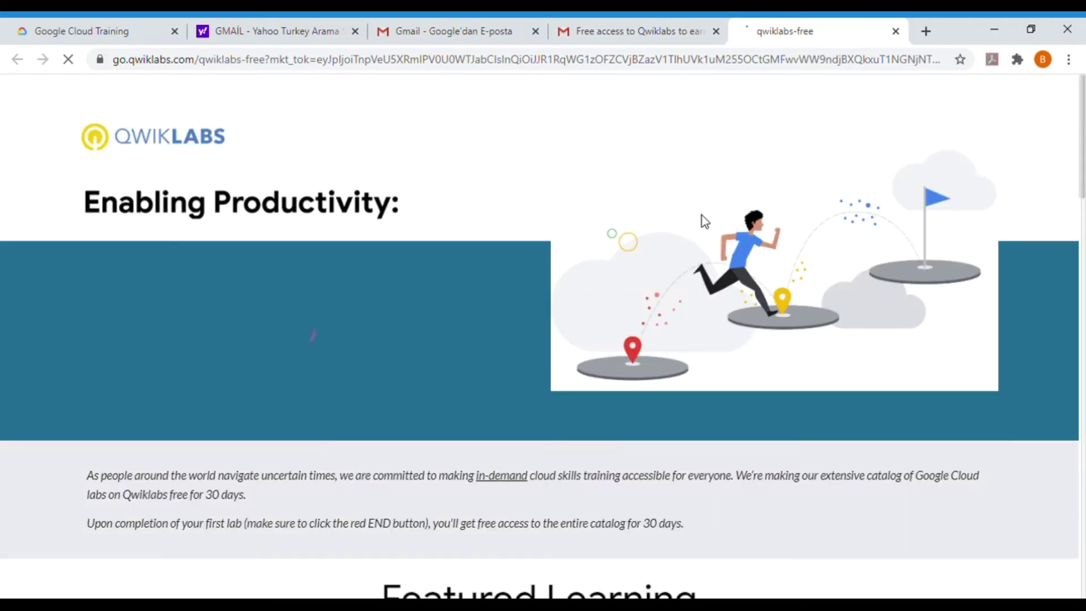
- Copy the free-labs access code from the Qwiklabs offer page
scroll(506, 346, "down", 5)
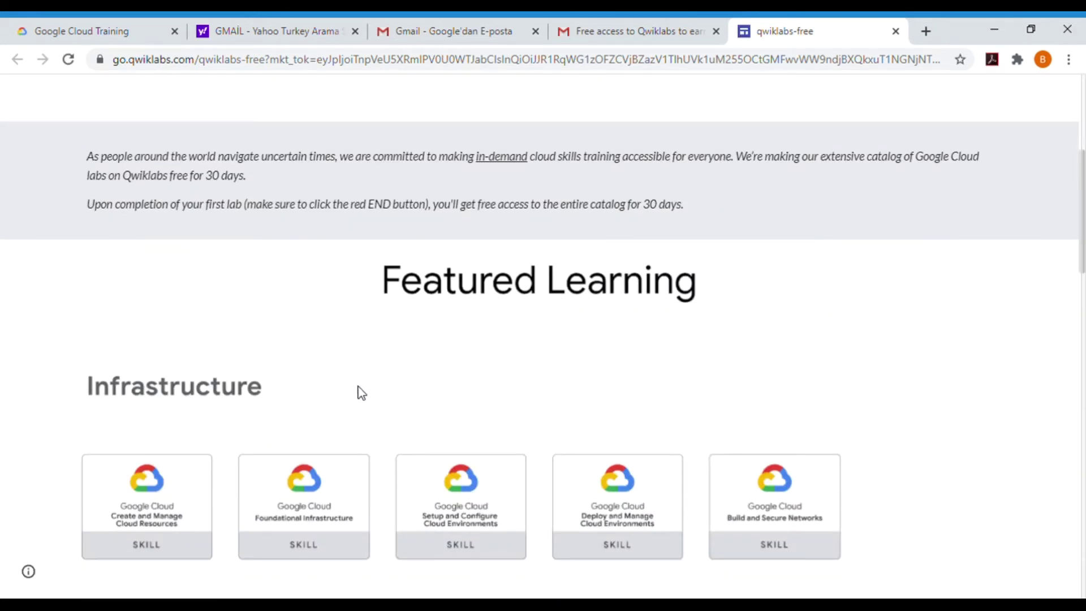
scroll(328, 398, "up", 5)
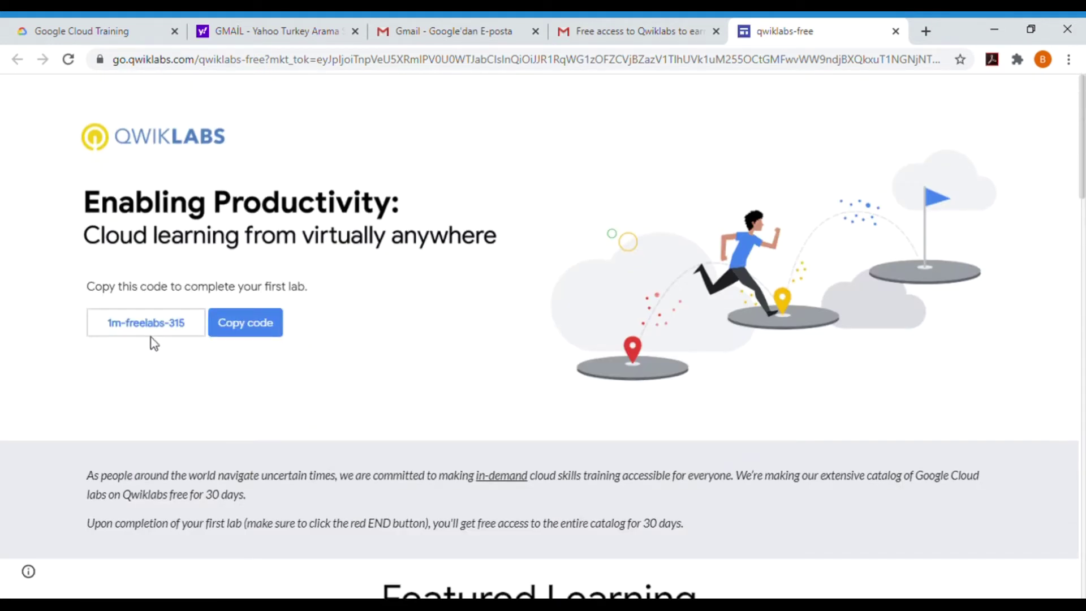
left_click(164, 331)
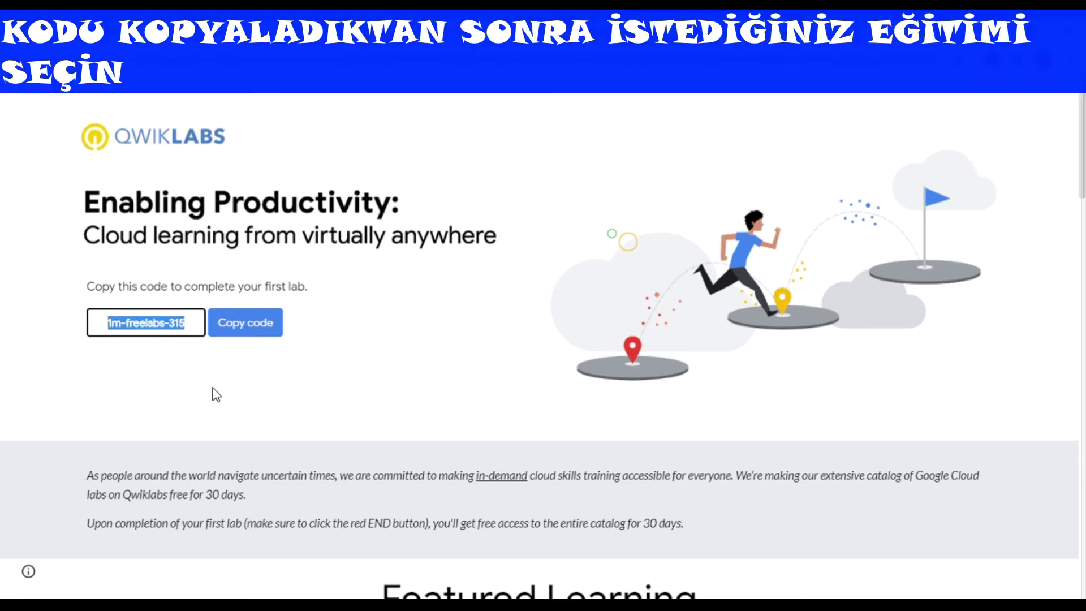
left_click(244, 322)
- Enroll in the Create and Manage Cloud Resources skill from Featured Learning
scroll(236, 376, "down", 5)
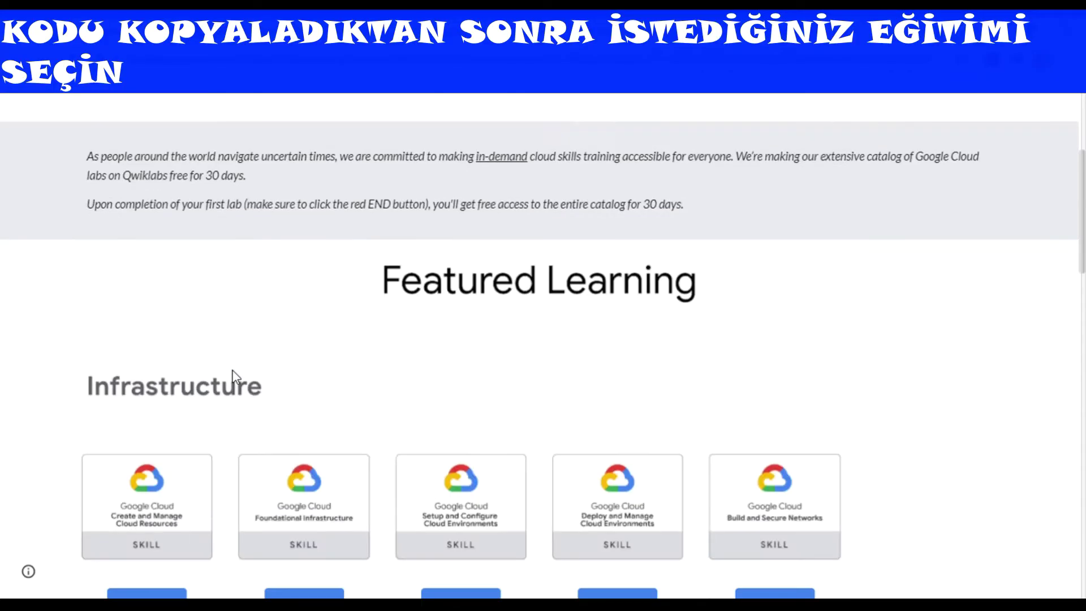
scroll(237, 376, "down", 12)
scroll(174, 298, "up", 9)
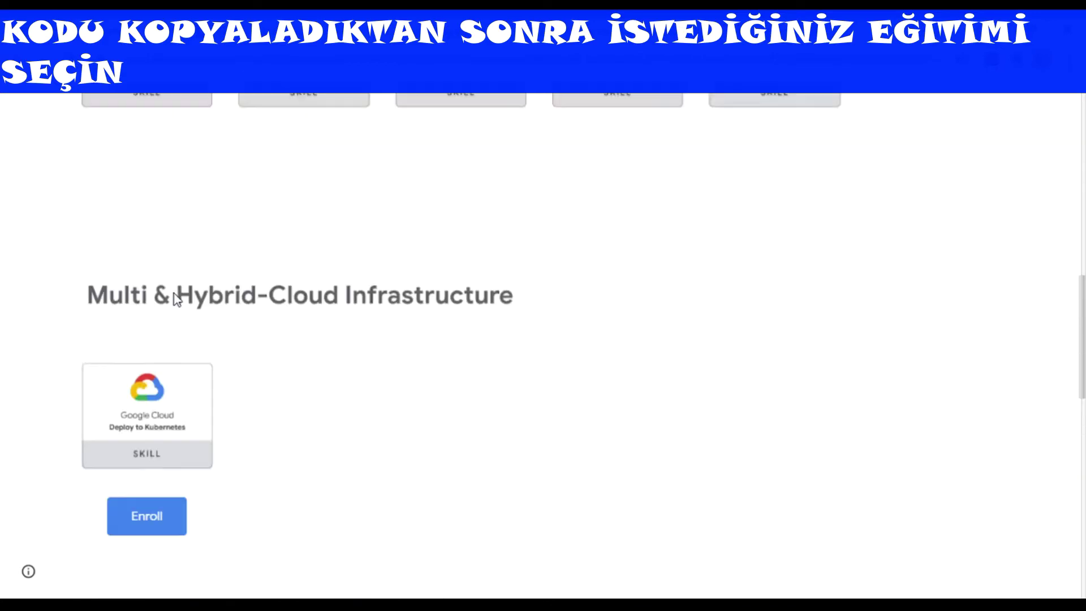
left_click(174, 293)
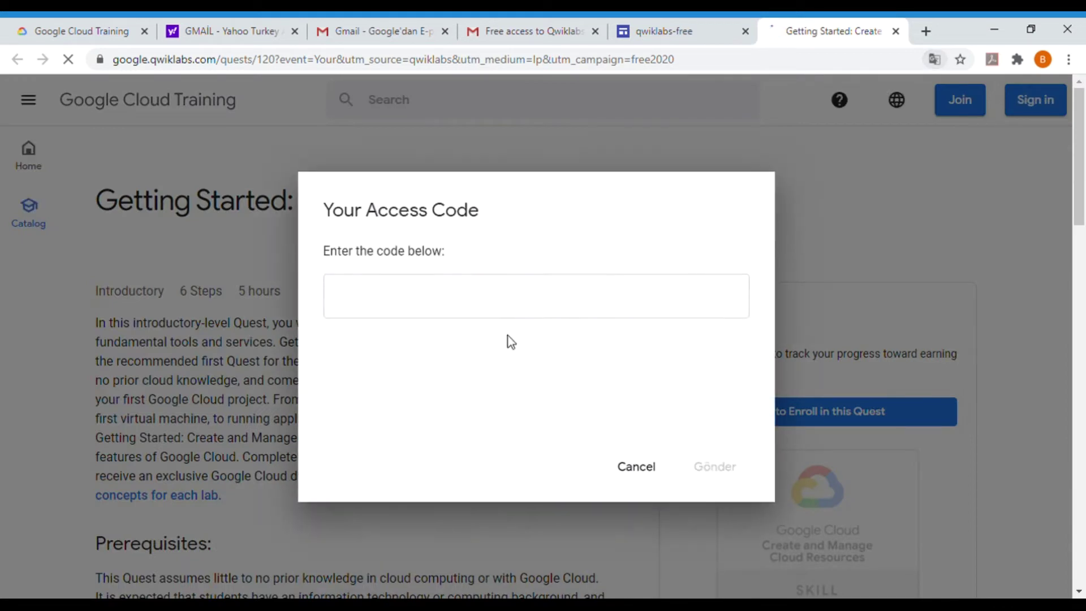
- Paste the access code into Your Access Code, pass reCAPTCHA and submit it with Gönder
left_click(484, 282)
key("ctrl+v")
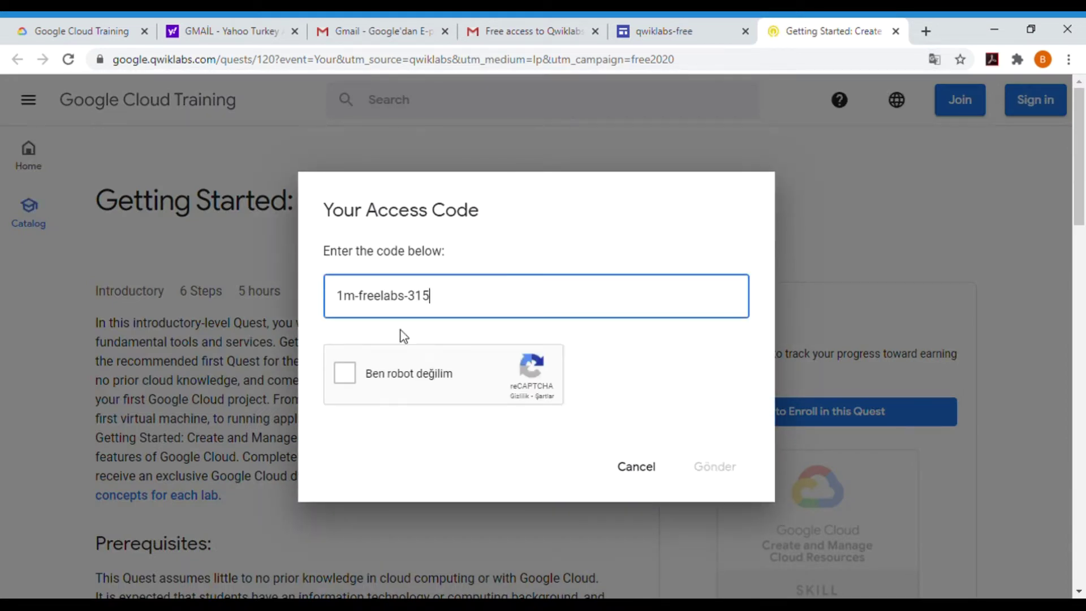
left_click(343, 373)
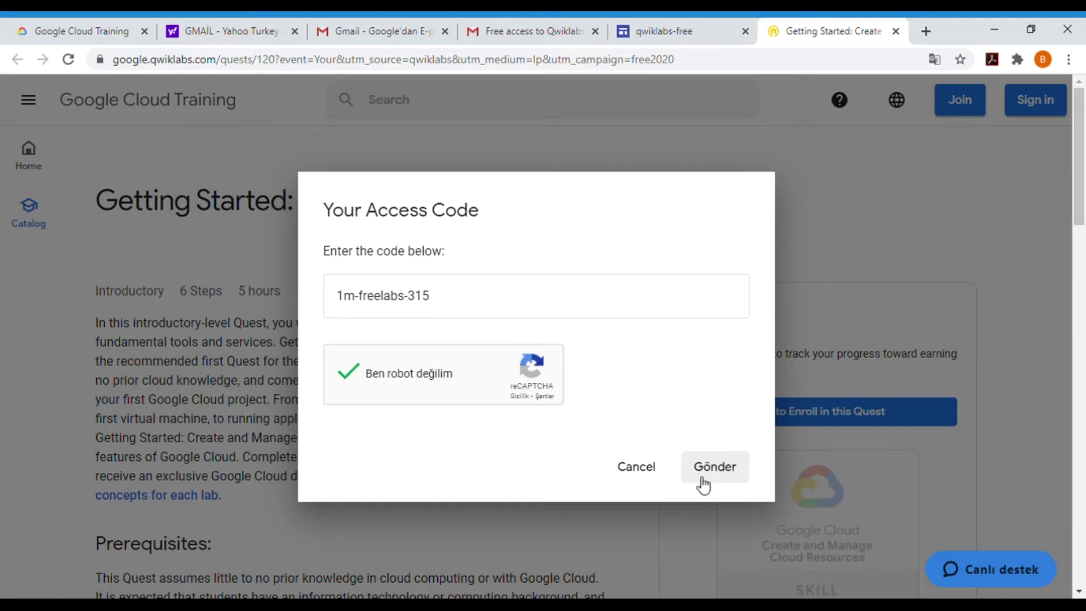
left_click(706, 484)
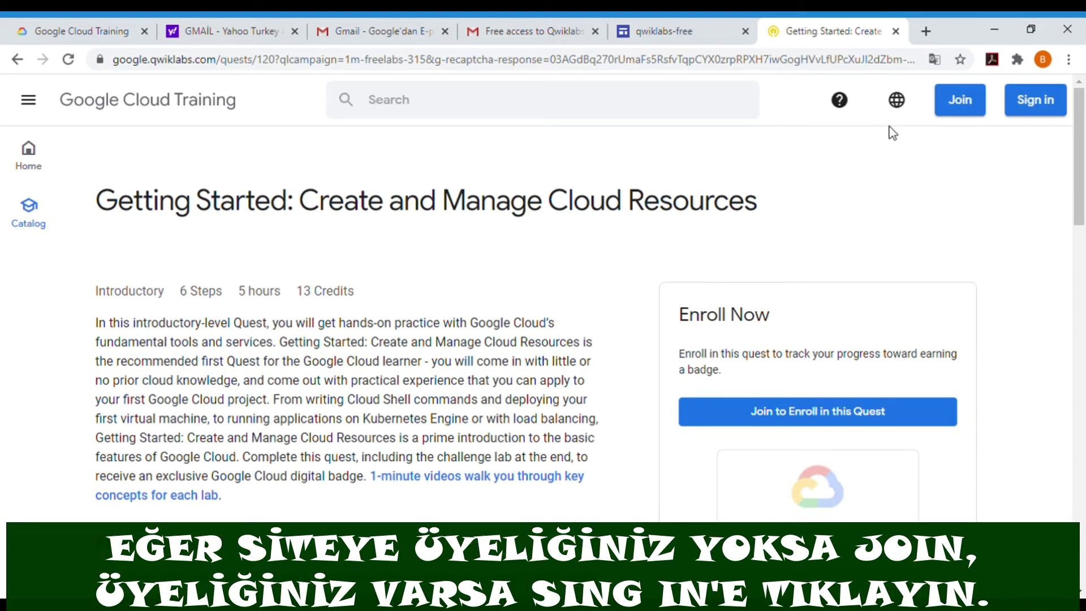
- Choose Join and begin the new account by entering the first name
left_click(960, 100)
left_click(506, 342)
type("a")
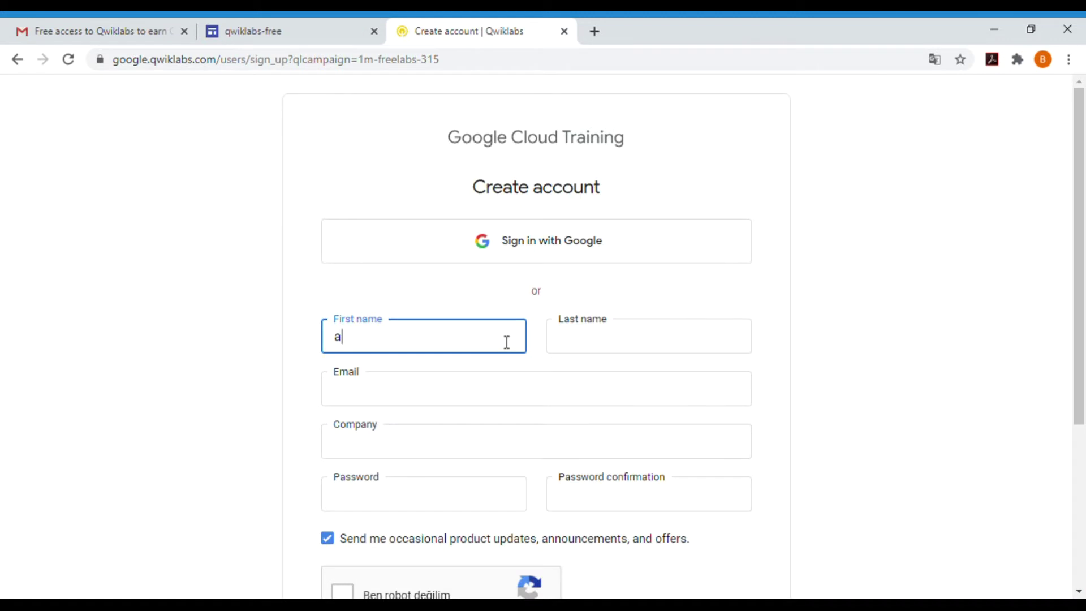
type("dınız")
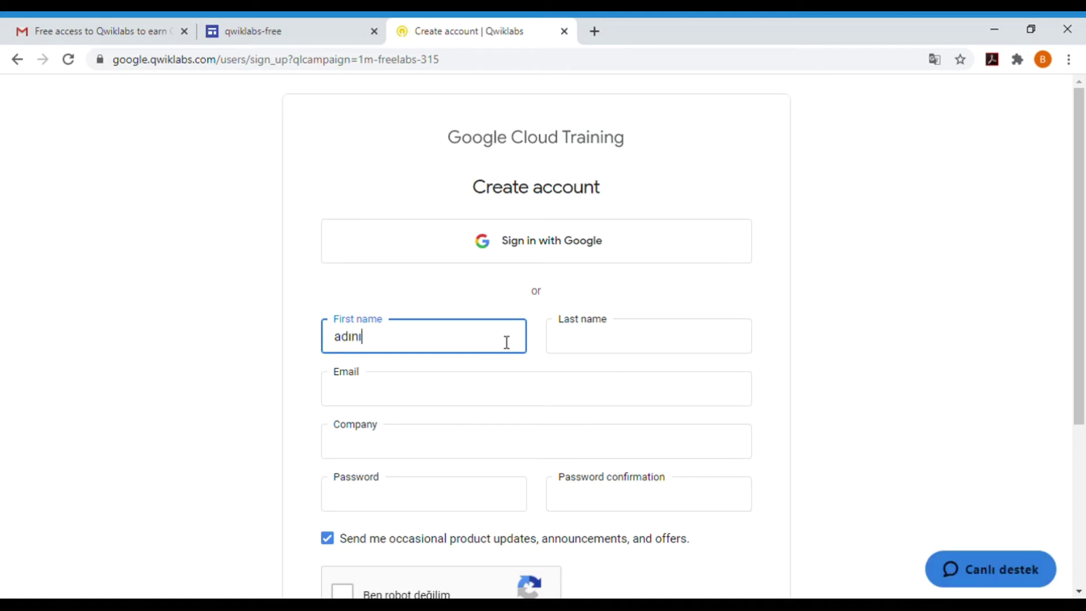
- Fill in the last name, email, company Gazi Üniversitesi and both password fields
key("Tab")
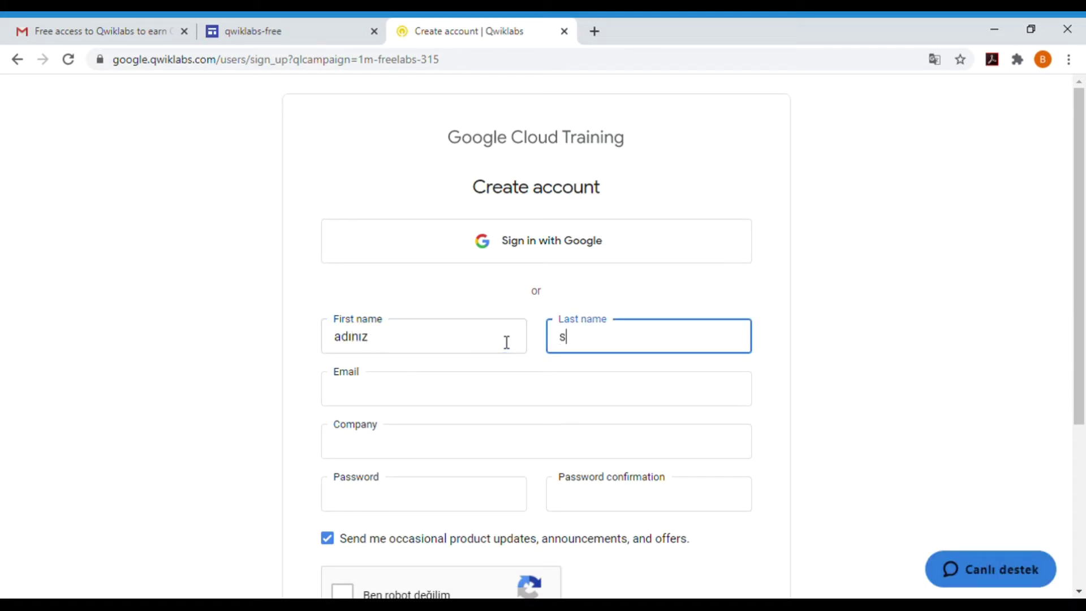
type("soyadınz")
key("Tab")
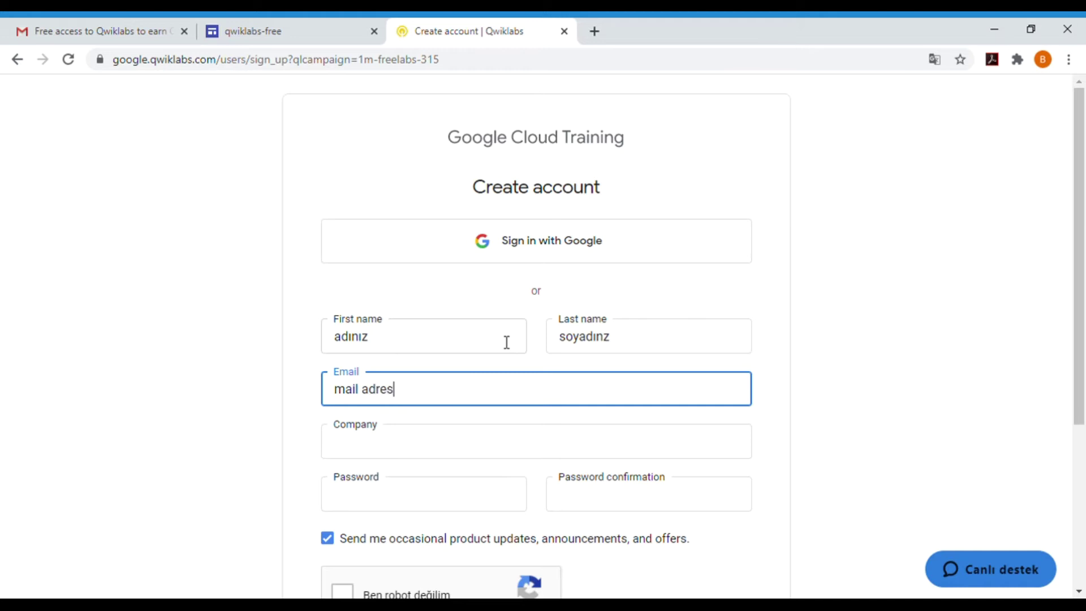
key("Tab")
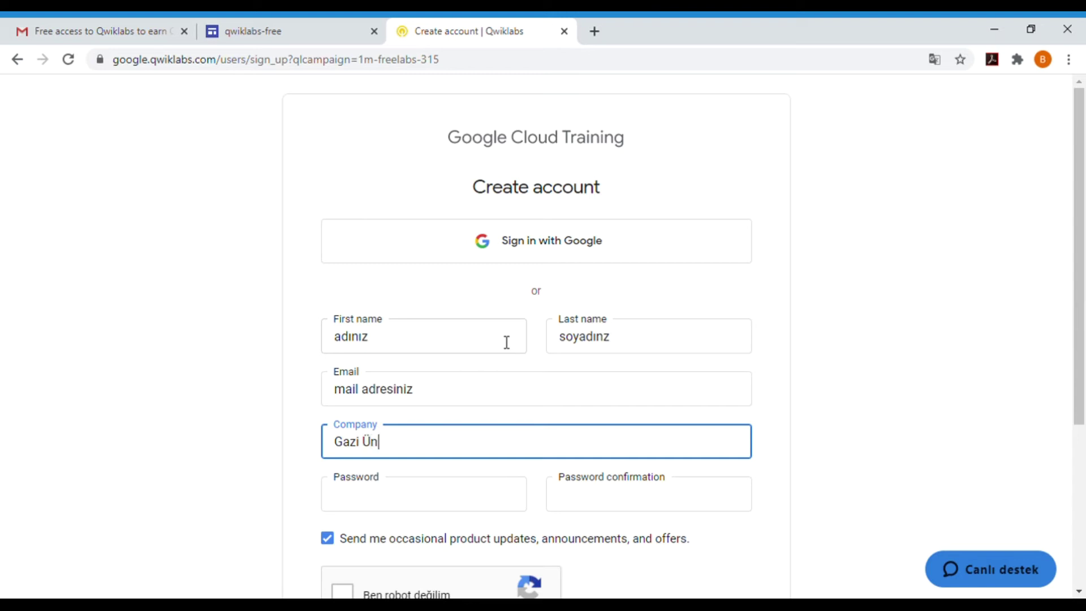
type("Gazi Üniversitesi")
key("Tab")
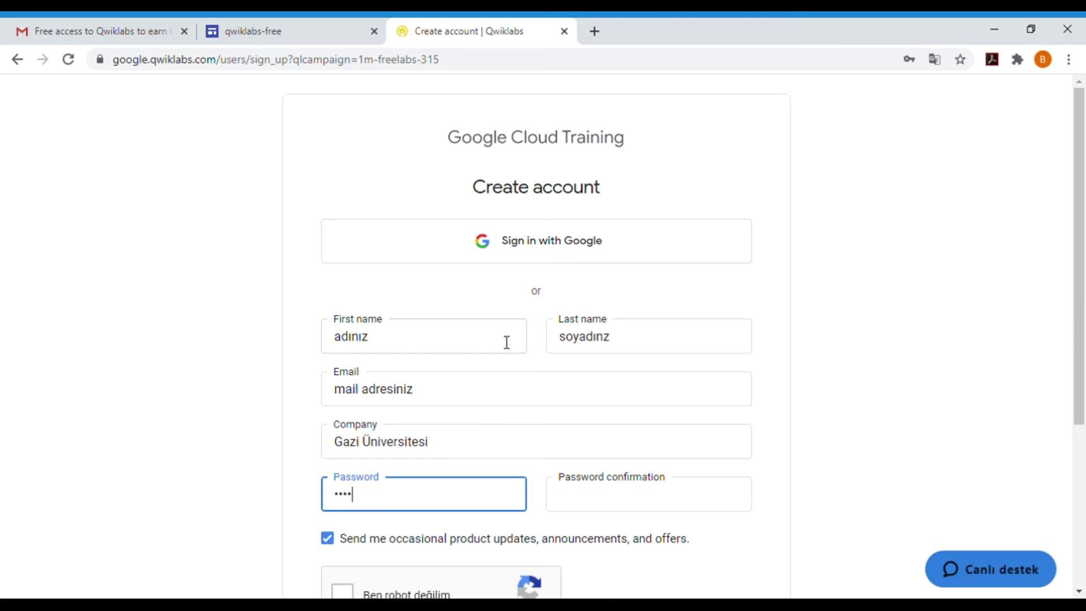
key("Tab")
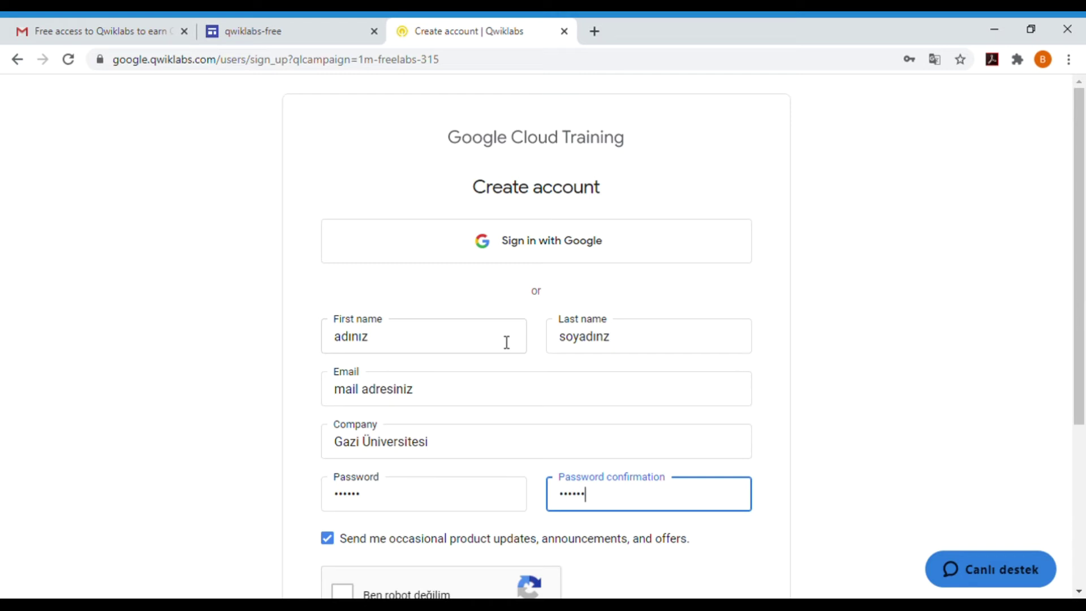
key("Tab")
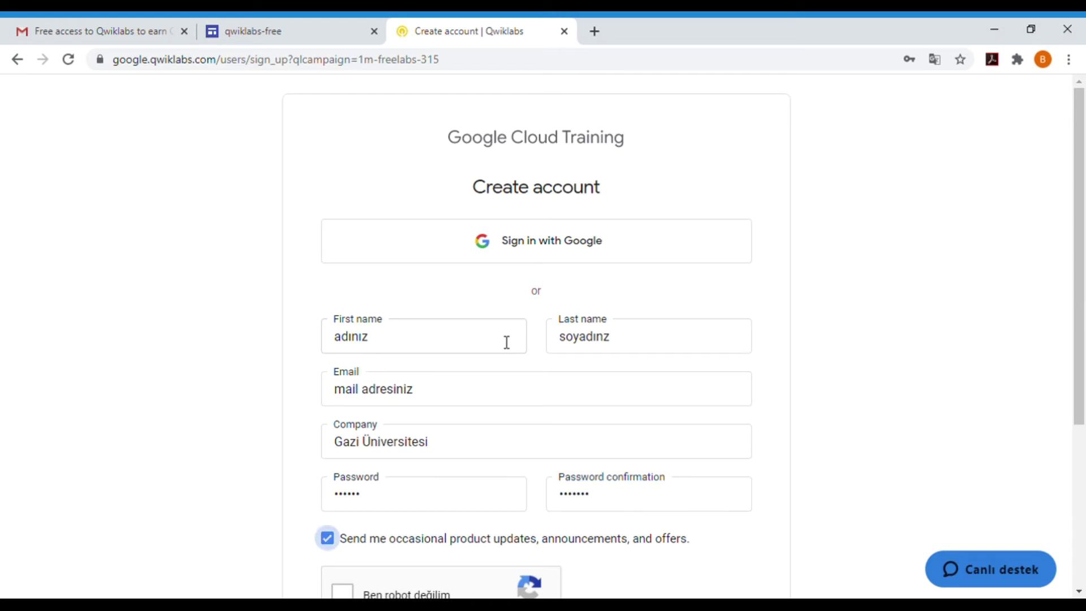
- Pass the 'Ben robot değilim' check, try Create account, then switch to 'Sign in instead'
scroll(339, 384, "down", 4)
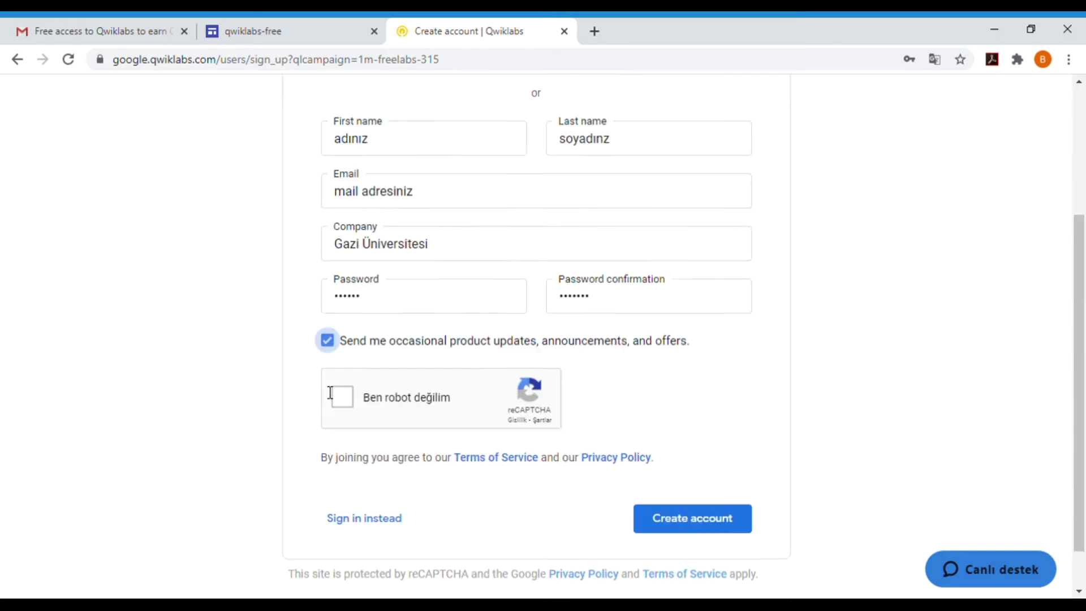
left_click(354, 350)
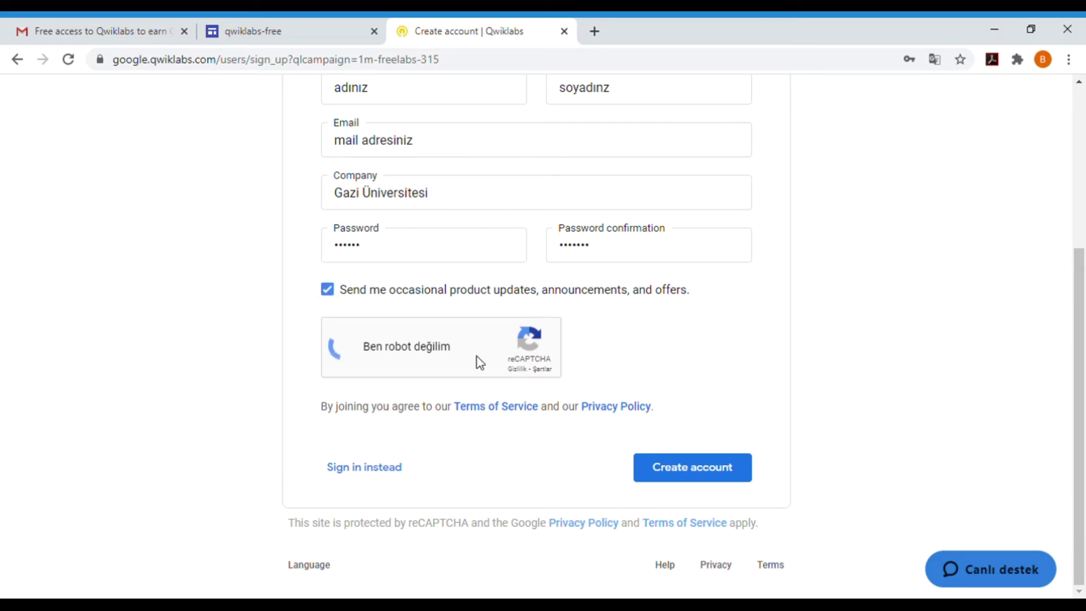
left_click(676, 467)
left_click(336, 470)
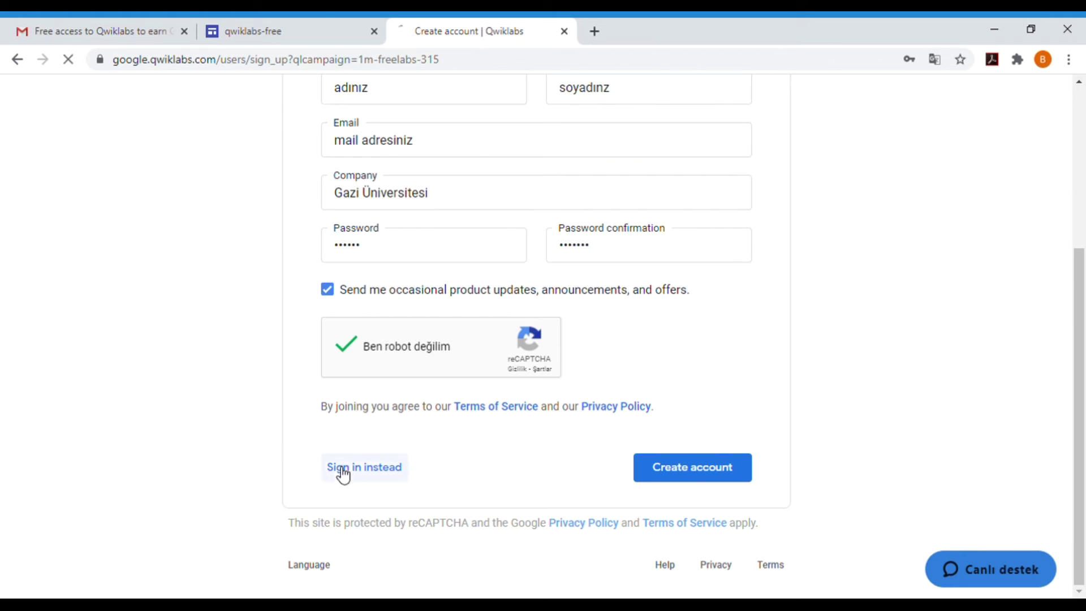
left_click(443, 377)
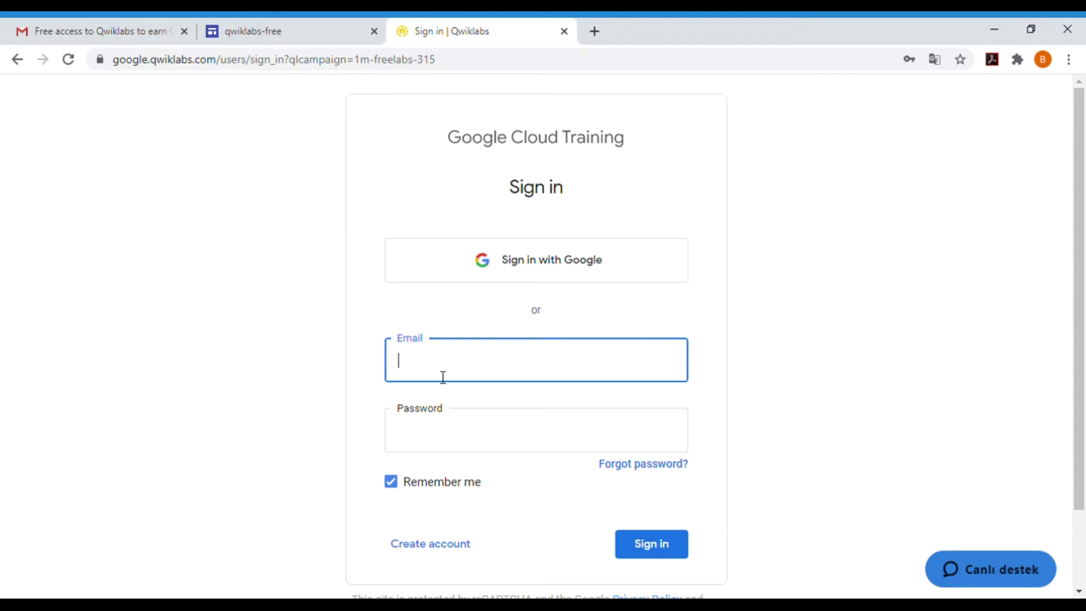
- Sign in with the autofilled credentials, dismiss the Credits Expiring notice and view the quest's labs
left_click(470, 406)
left_click(650, 544)
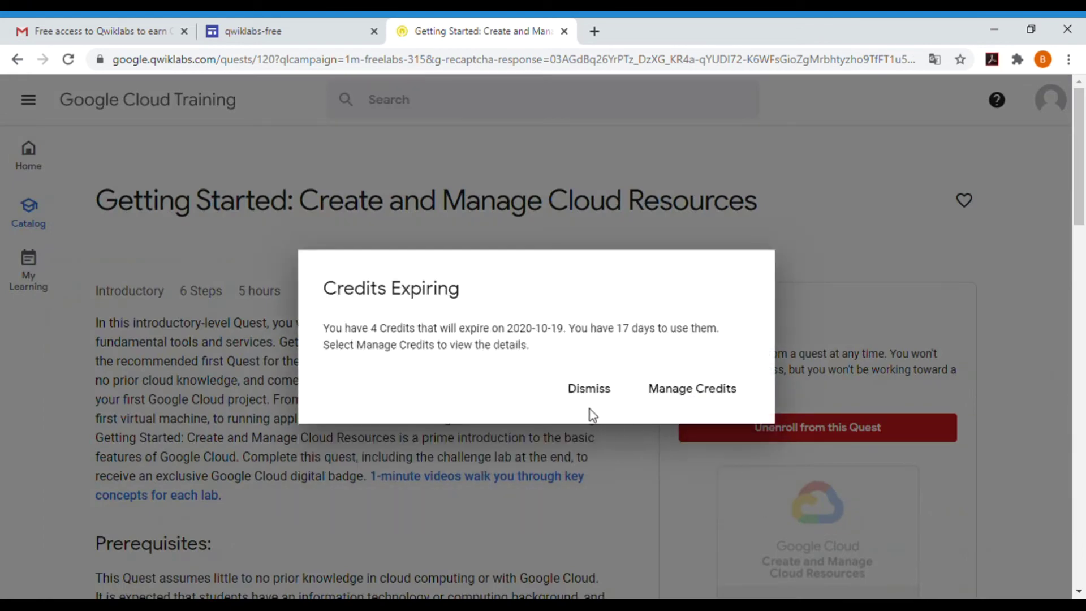
left_click(604, 400)
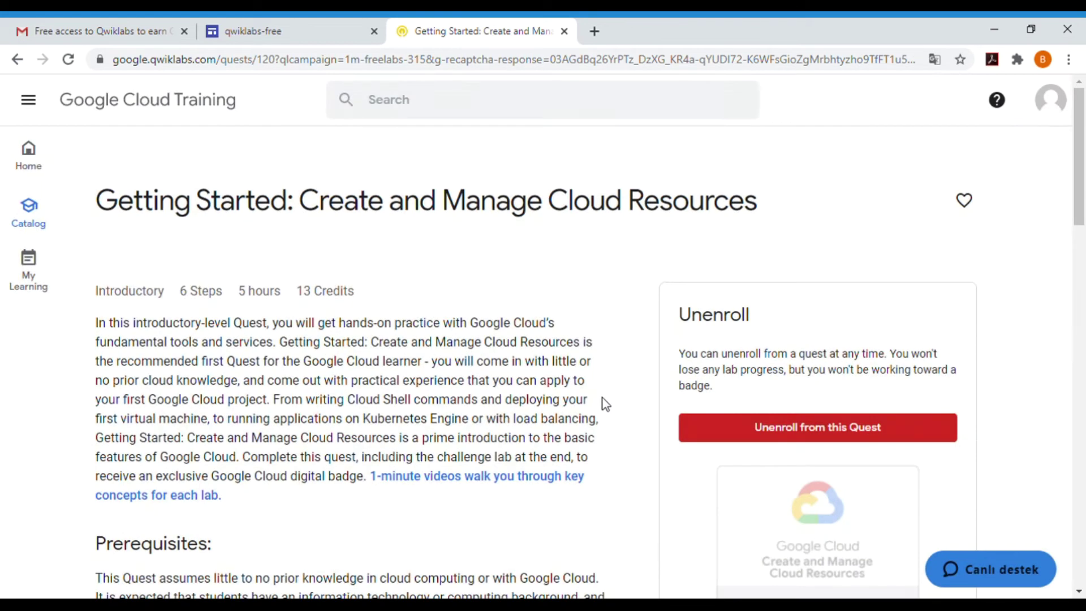
scroll(576, 390, "down", 5)
scroll(238, 368, "down", 10)
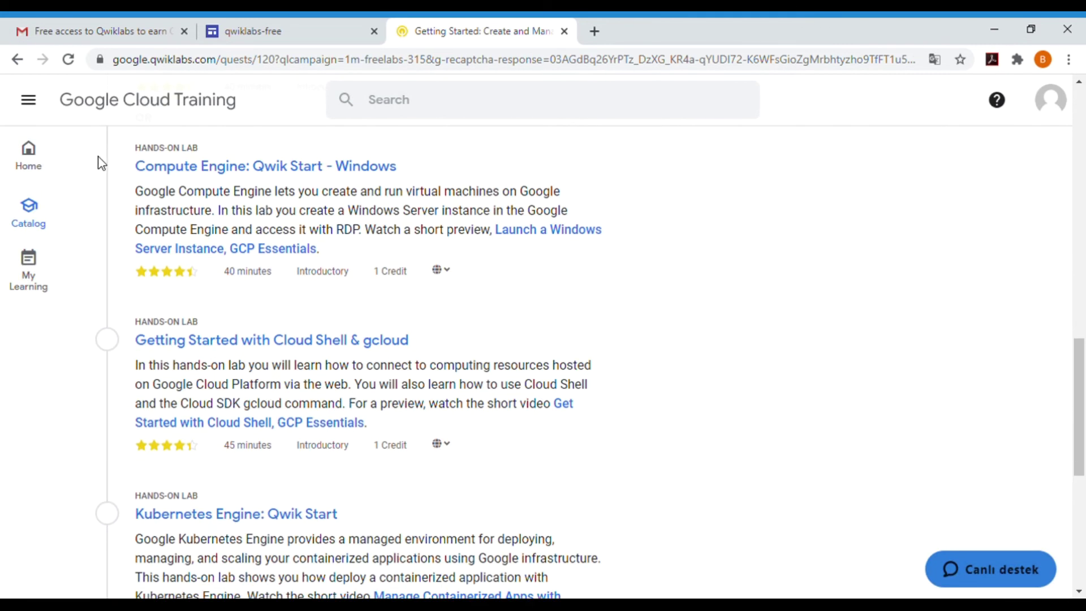
scroll(145, 242, "up", 5)
- Open 'A Tour of Qwiklabs and Google Cloud', dismiss the credits notice, and Start Lab past reCAPTCHA
left_click(213, 166)
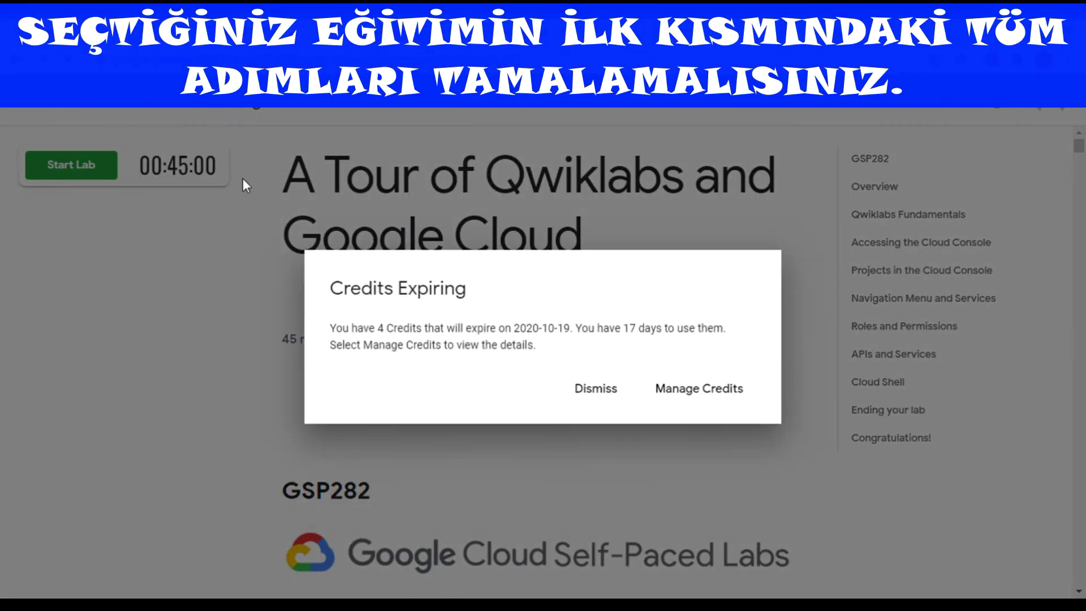
left_click(596, 393)
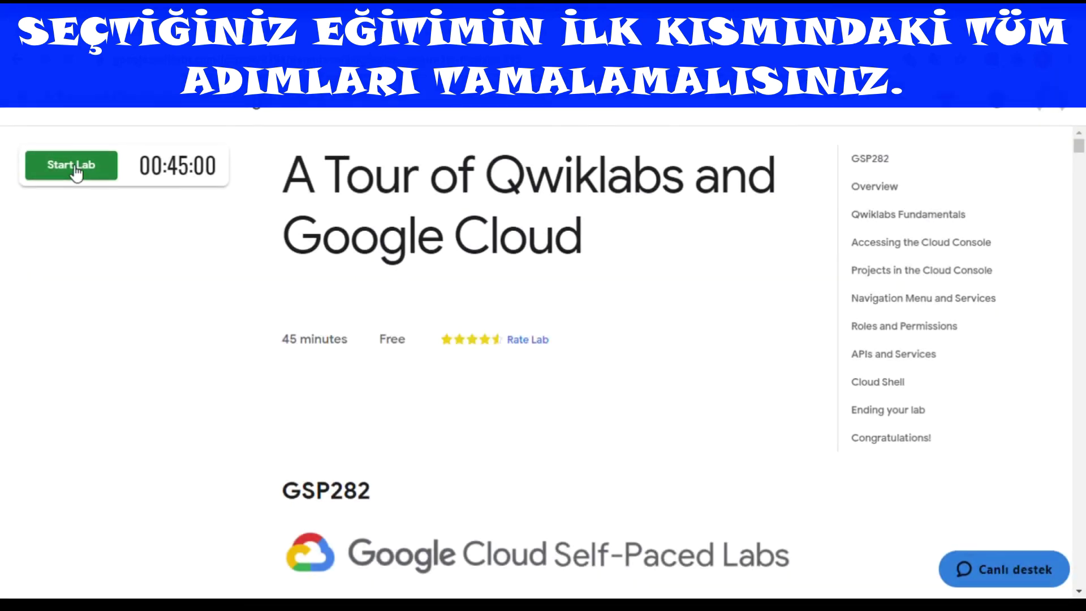
left_click(77, 173)
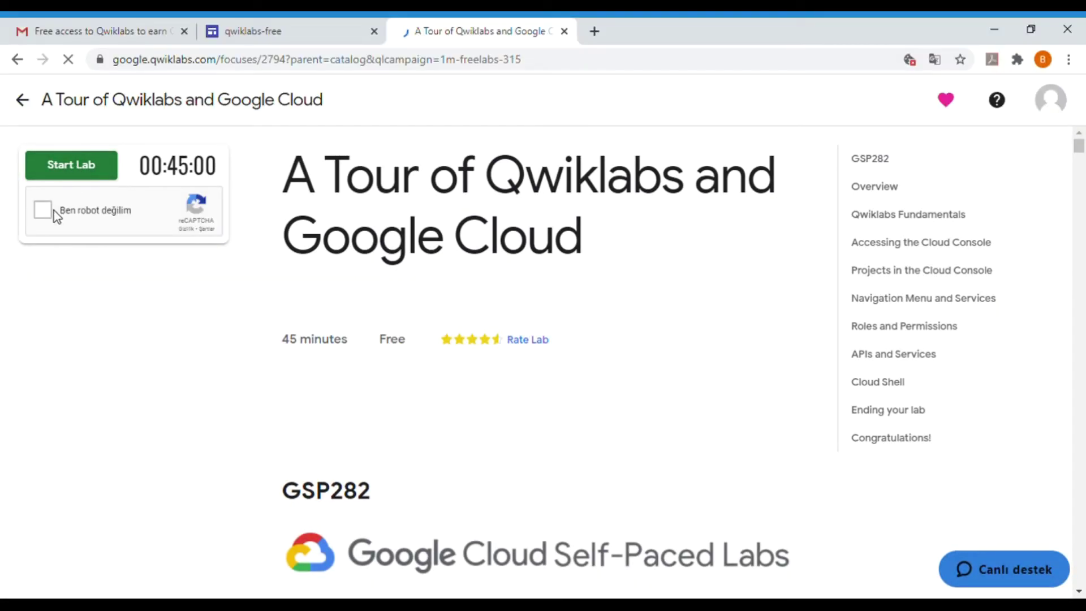
left_click(43, 214)
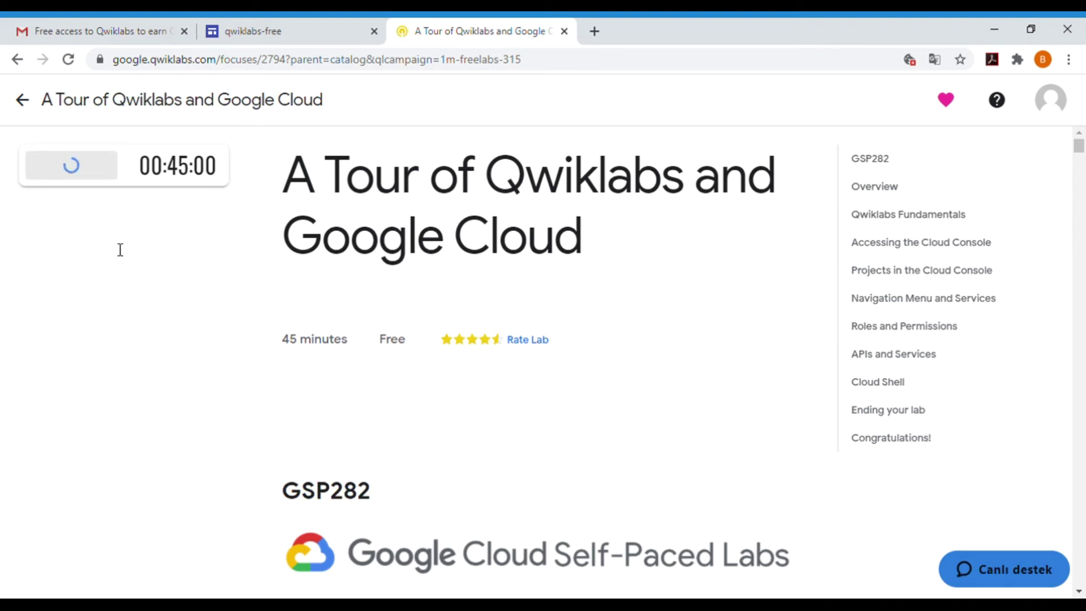
- Read through the lab and answer the first quiz question with 'Start lab (button)'
scroll(424, 198, "down", 10)
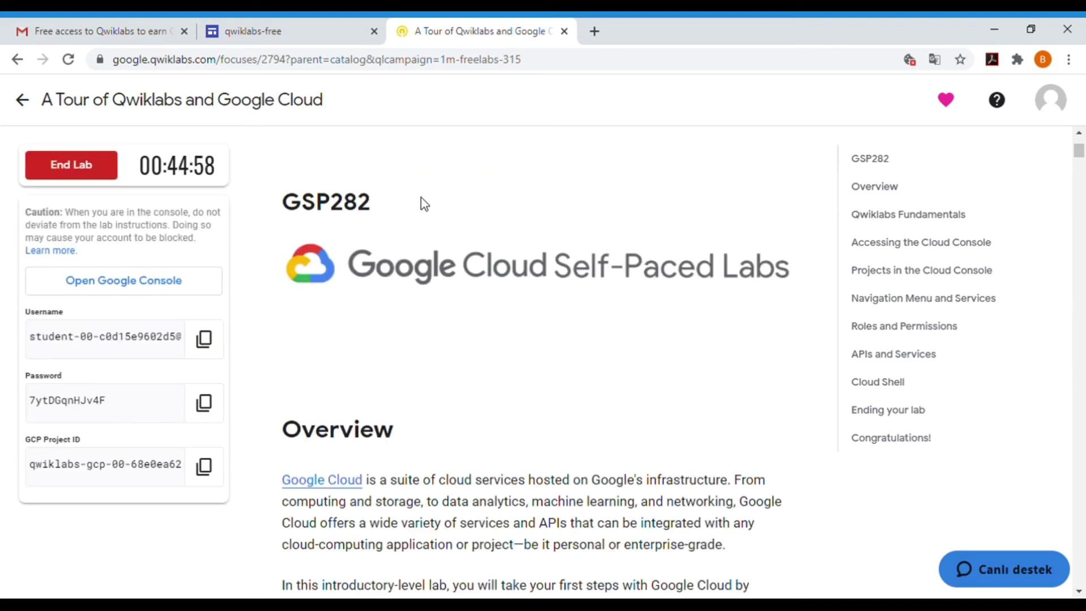
scroll(429, 209, "up", 5)
scroll(429, 212, "down", 15)
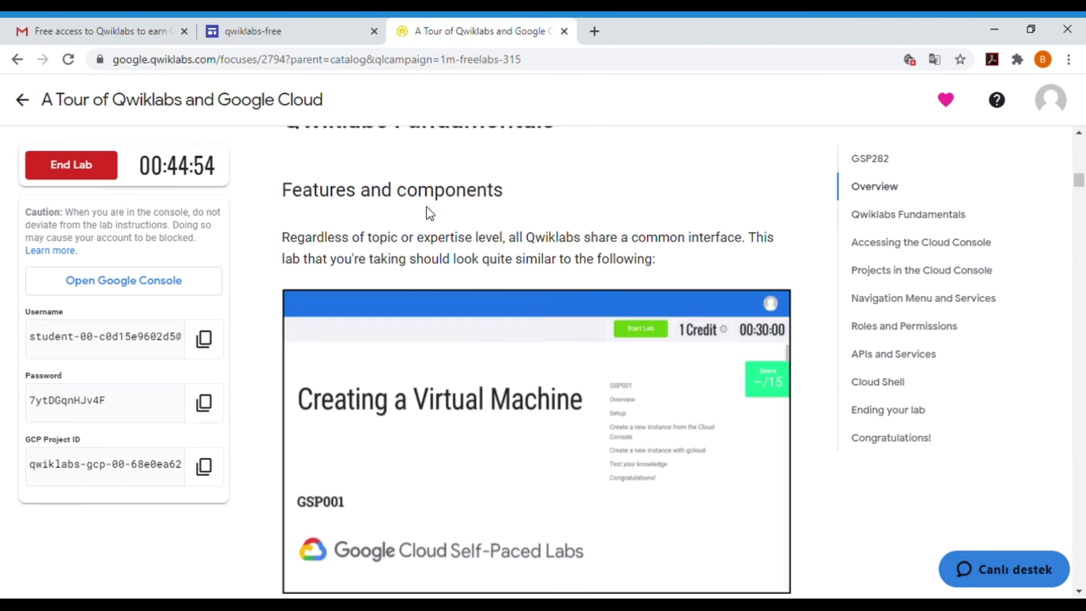
scroll(433, 220, "down", 10)
scroll(439, 232, "down", 15)
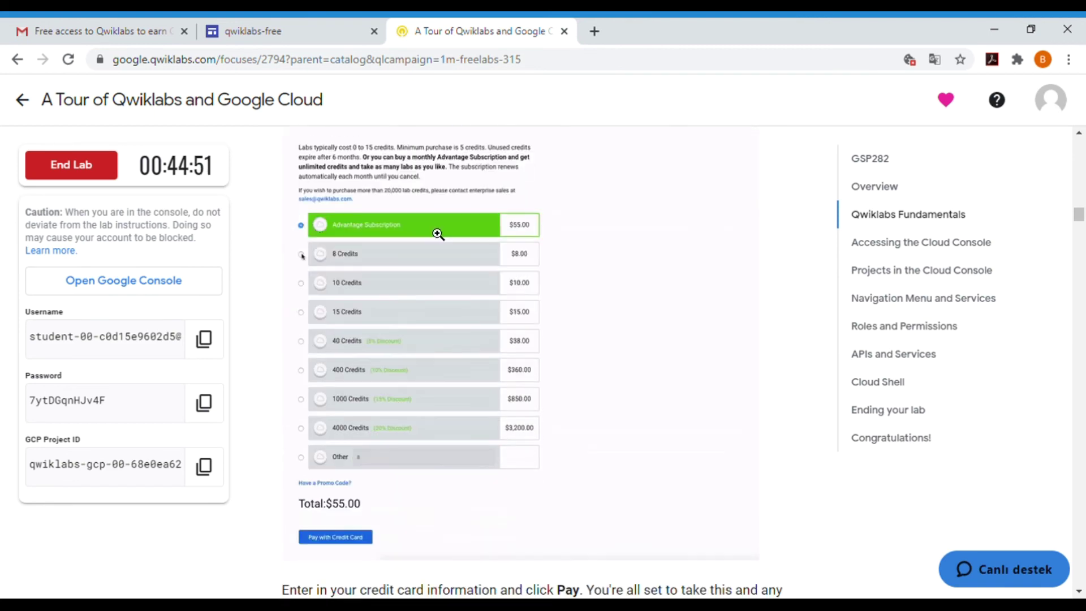
scroll(429, 254, "down", 15)
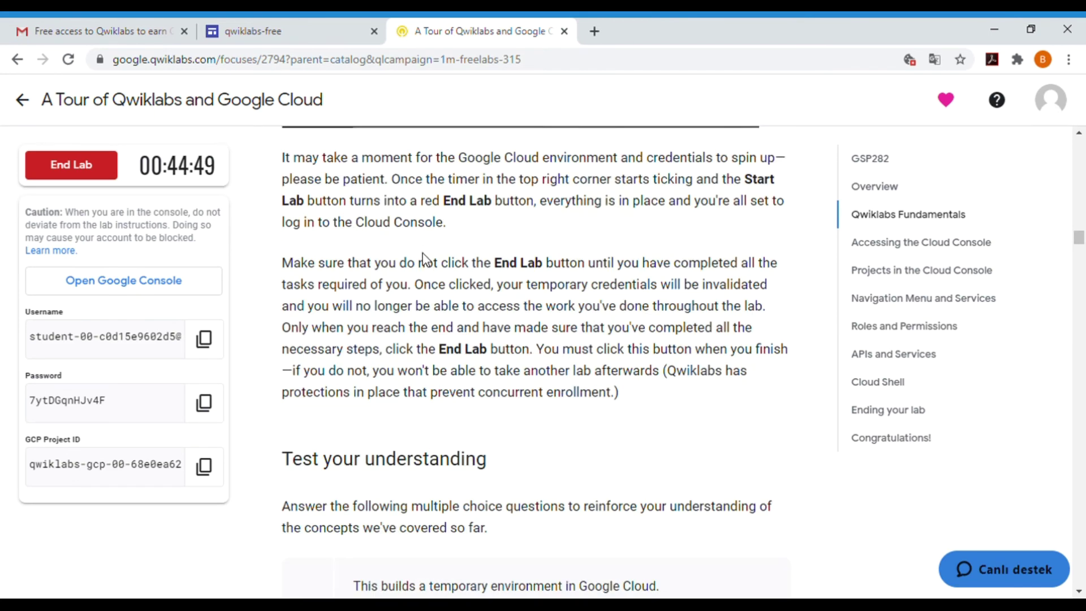
scroll(409, 251, "up", 5)
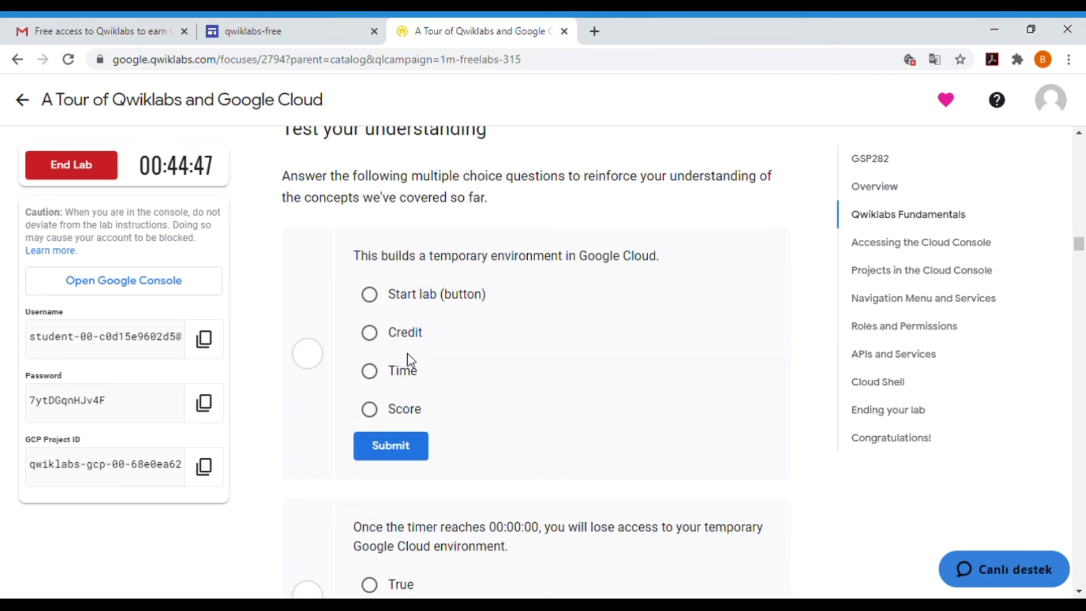
left_click(386, 415)
left_click(396, 447)
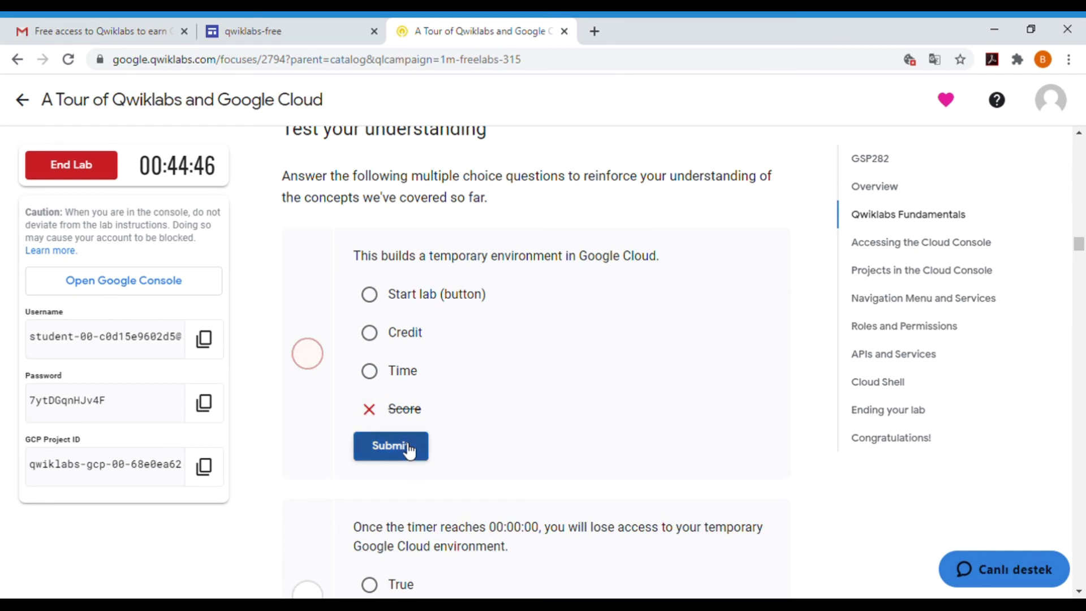
left_click(371, 296)
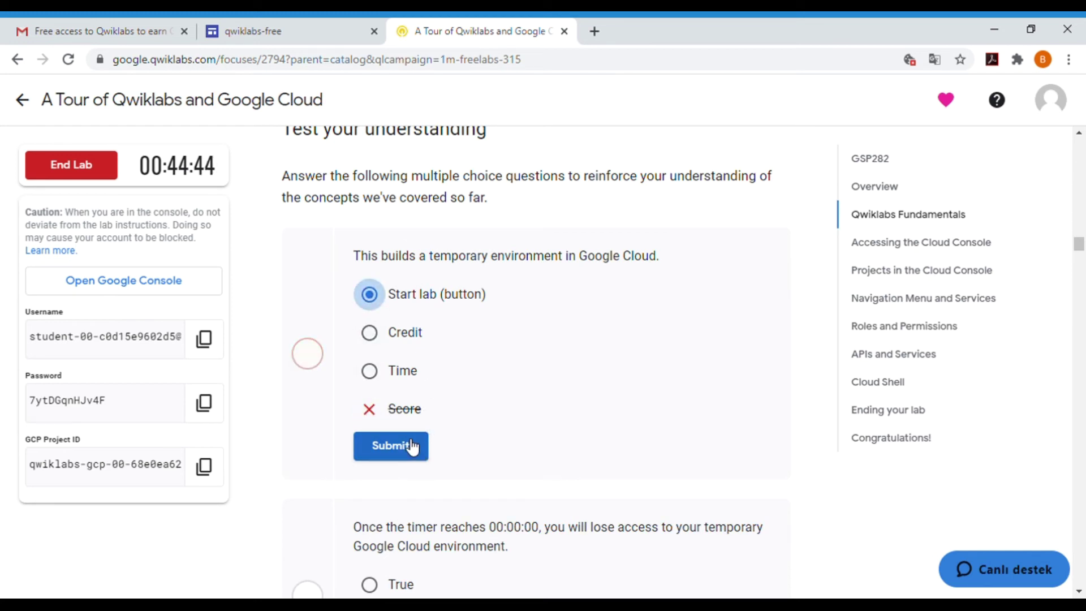
left_click(407, 446)
- Answer True for the timer question and False for tracking, then choose End Lab
scroll(447, 390, "down", 5)
left_click(370, 271)
left_click(387, 342)
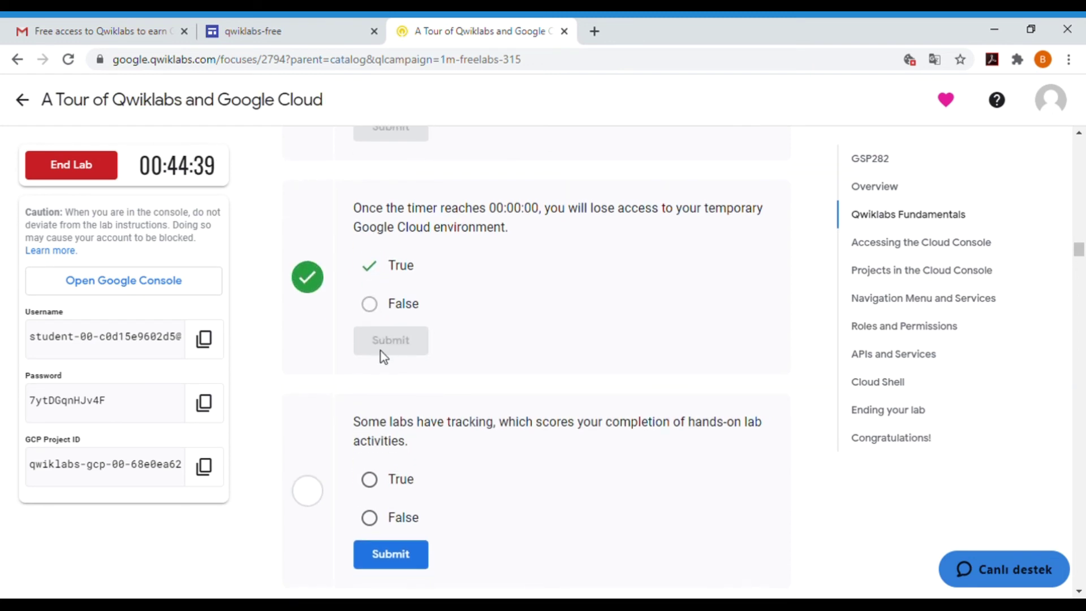
scroll(379, 351, "down", 5)
left_click(369, 198)
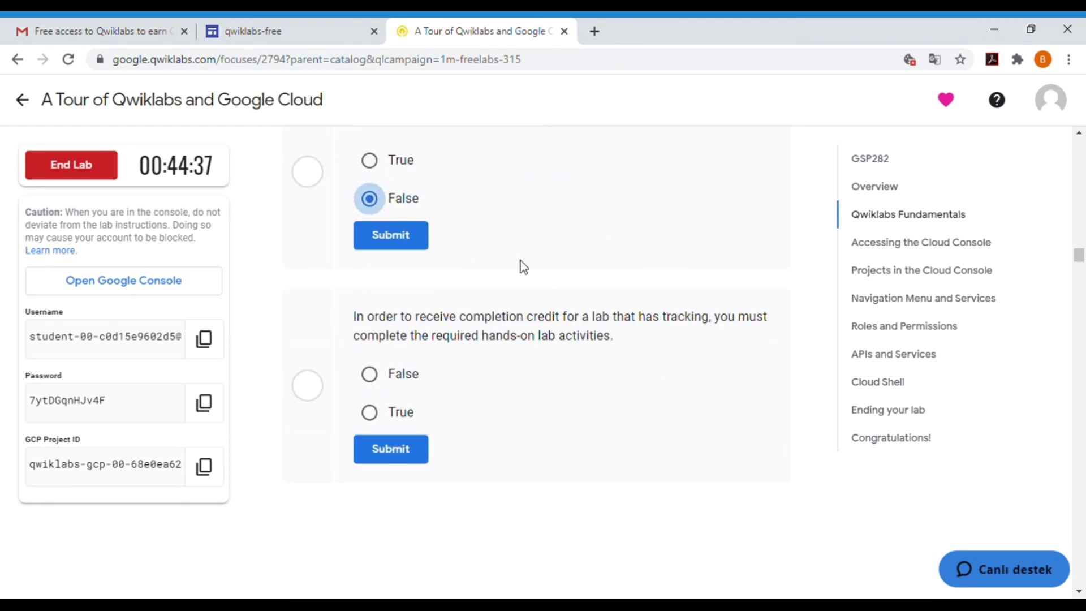
left_click(366, 236)
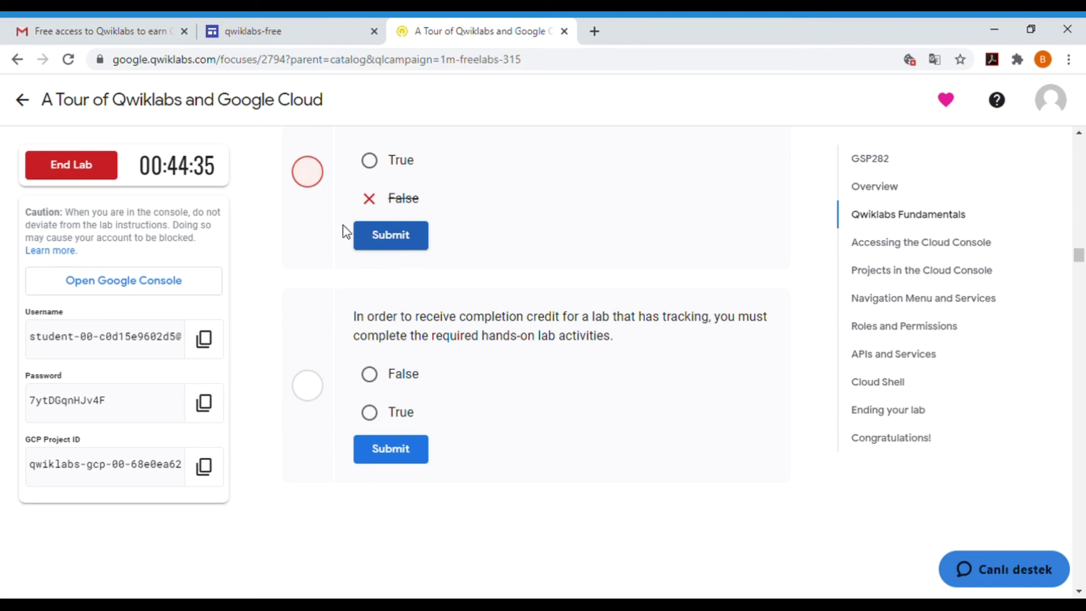
left_click(73, 170)
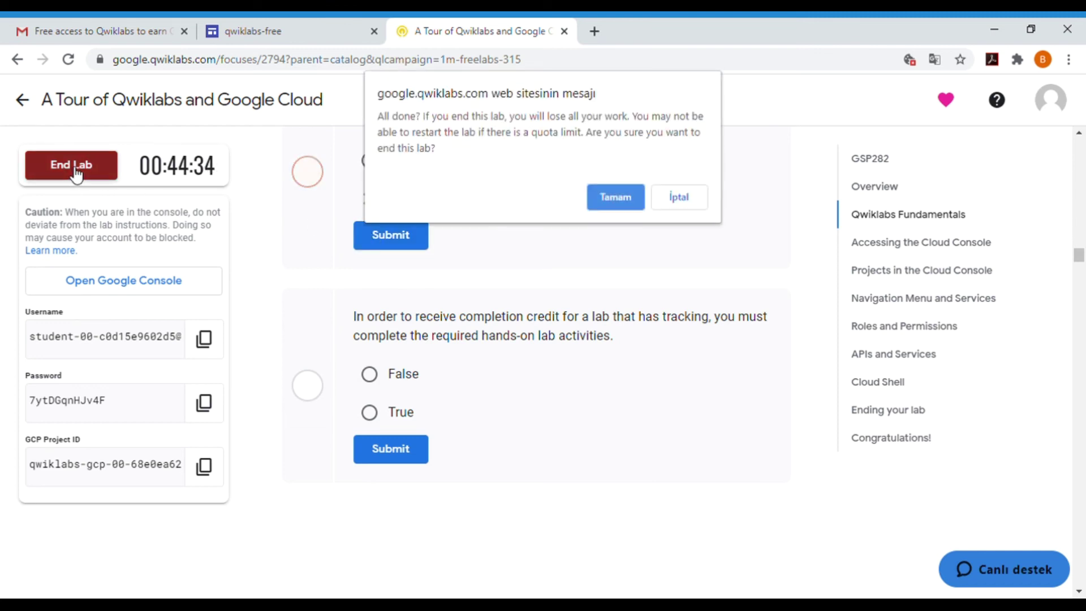
- Confirm ending the lab with Tamam, cancel the feedback form, and go back to the quest
left_click(631, 196)
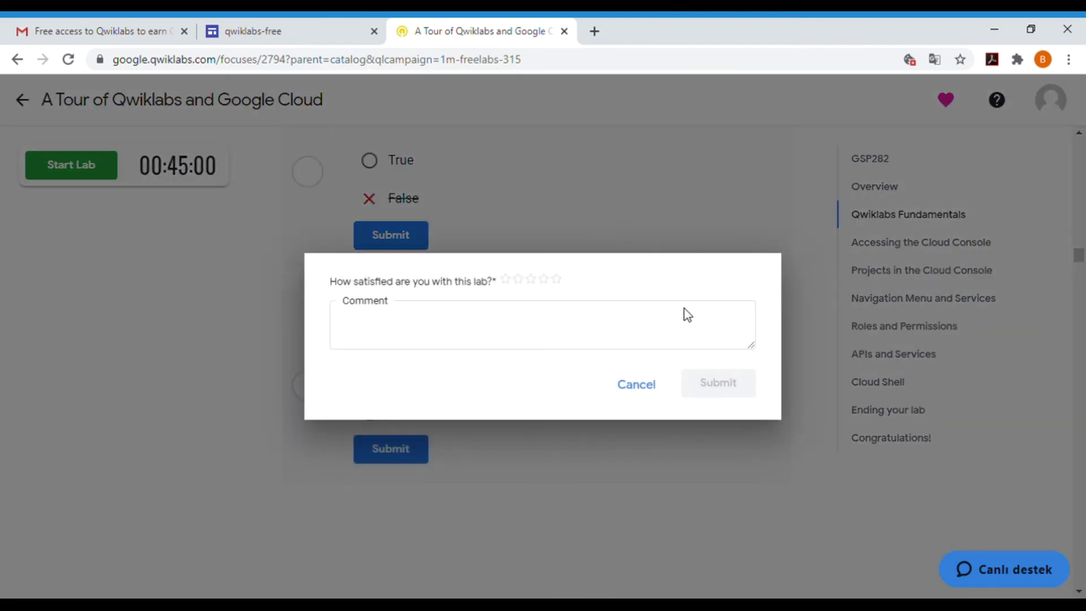
left_click(653, 383)
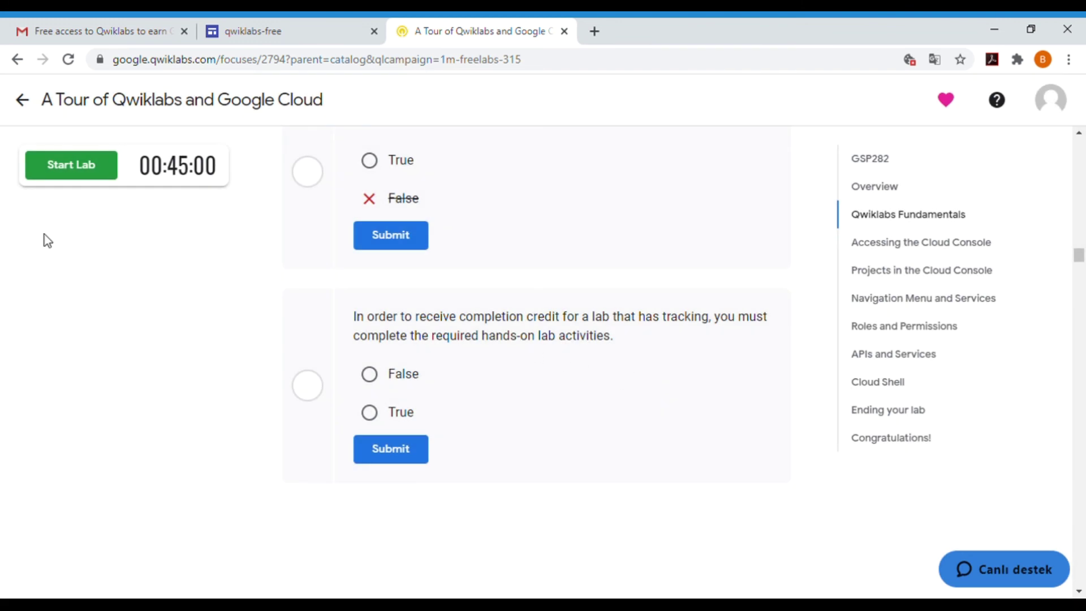
left_click(22, 100)
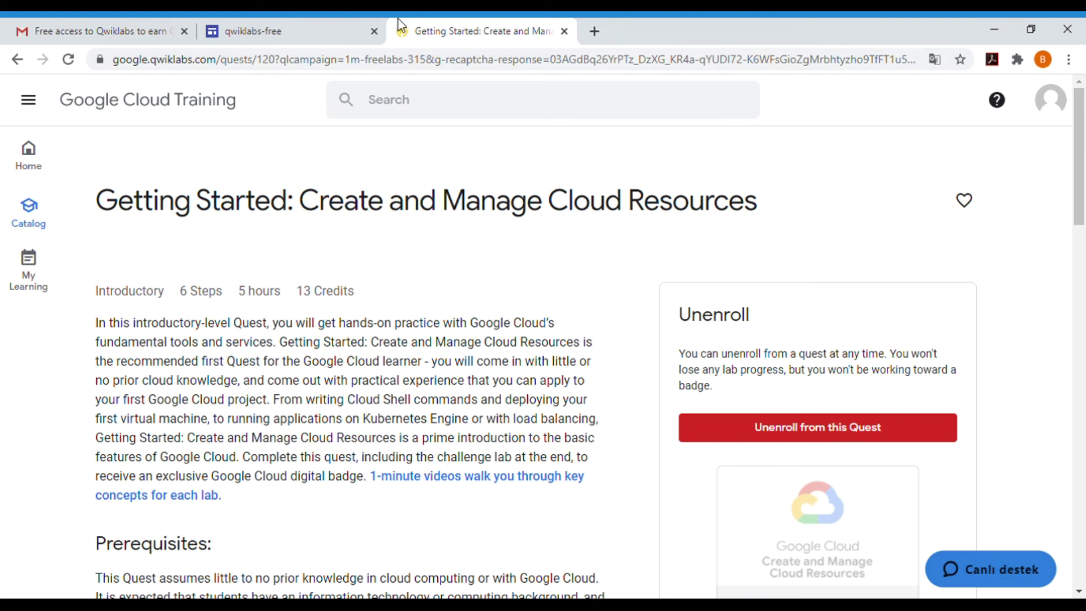
- Redeem the pasted free-labs access code on the Getting Started quest and confirm the Monthly Subscription in the account menu
left_click(303, 25)
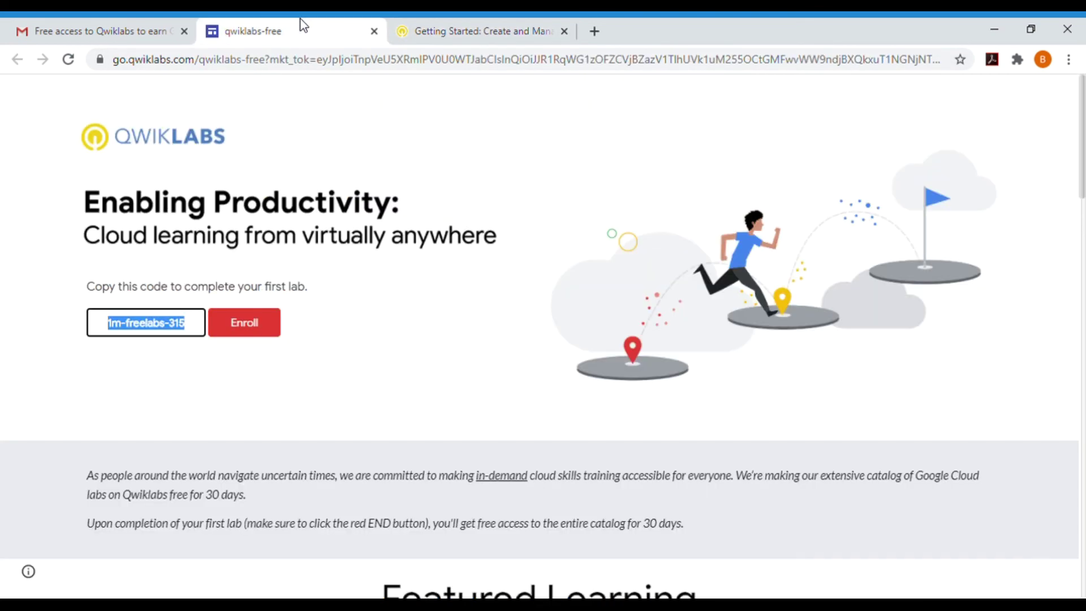
left_click(252, 331)
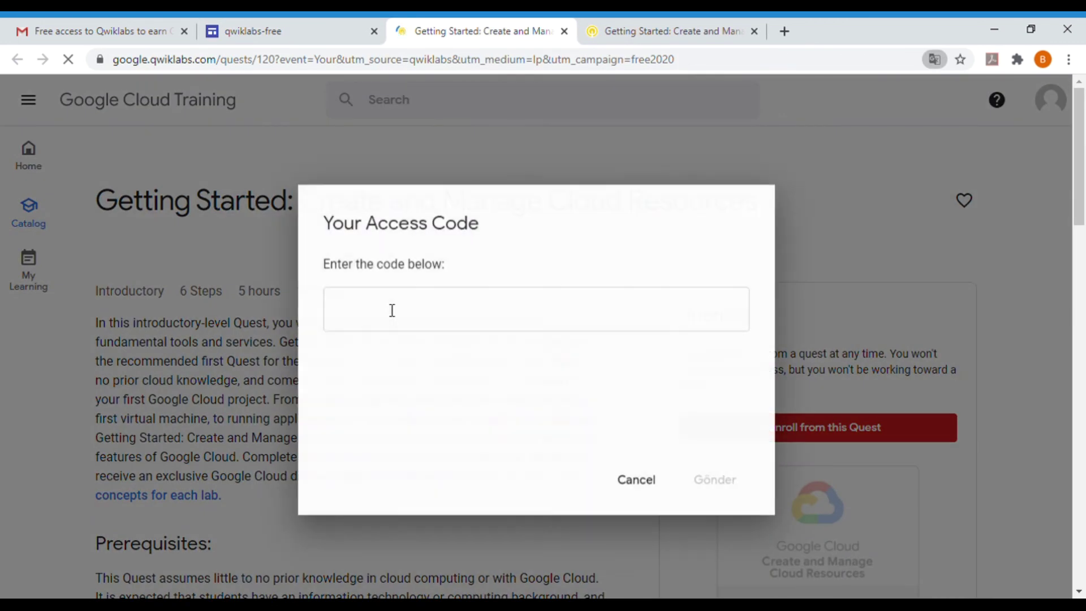
left_click(450, 306)
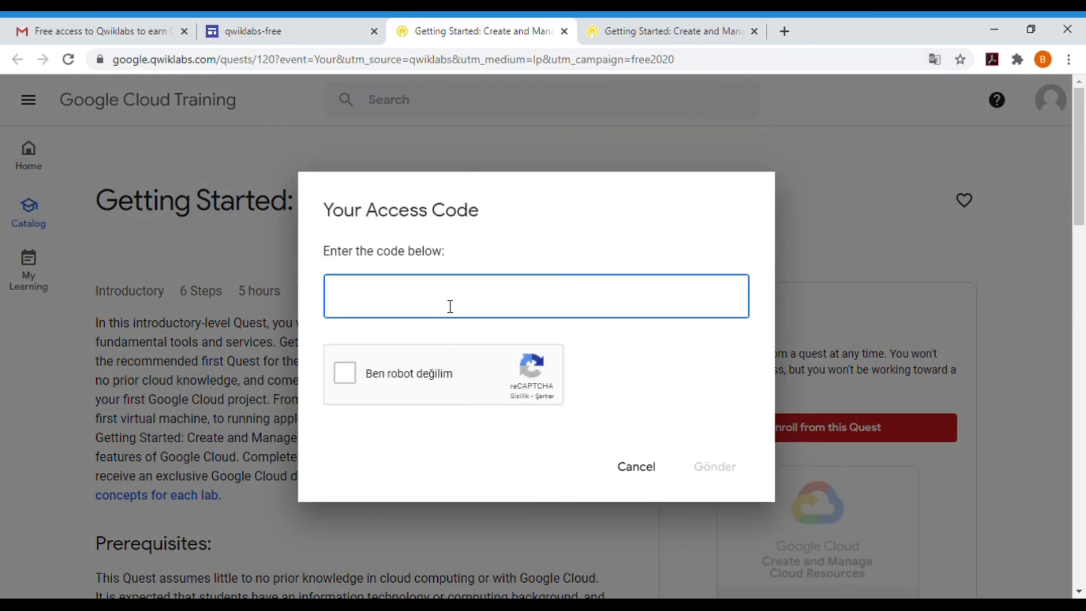
type("1m-freelabs-315")
left_click(347, 373)
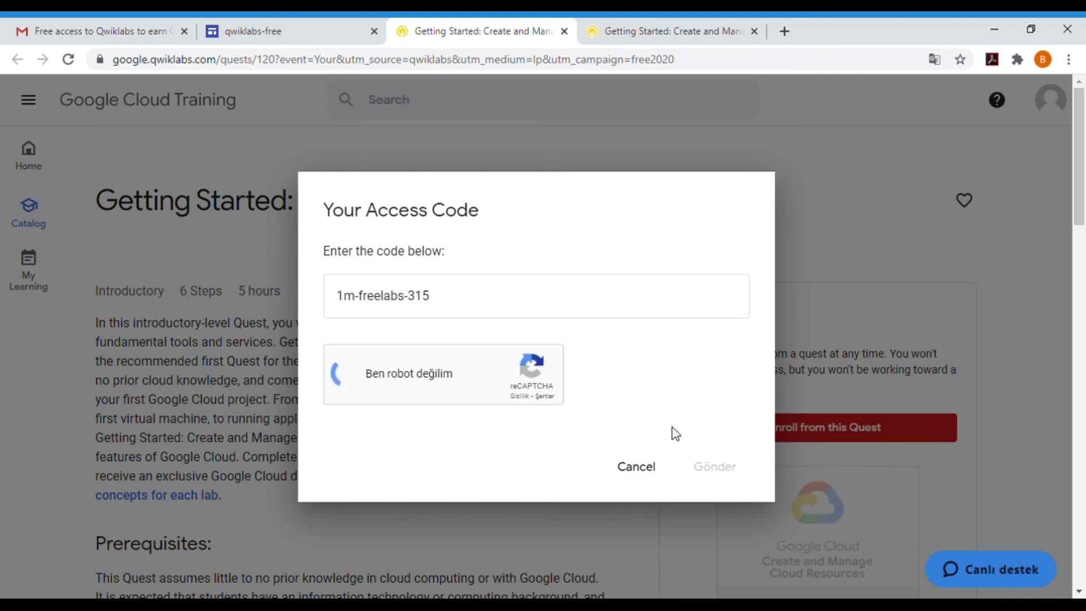
left_click(710, 474)
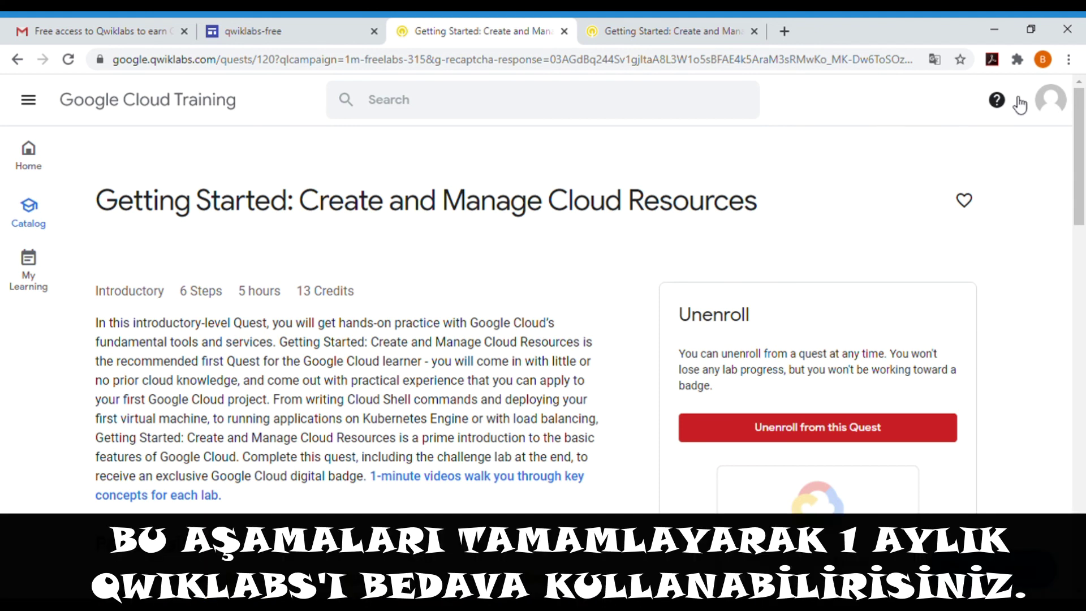
left_click(1055, 102)
left_click_drag(749, 257, 717, 239)
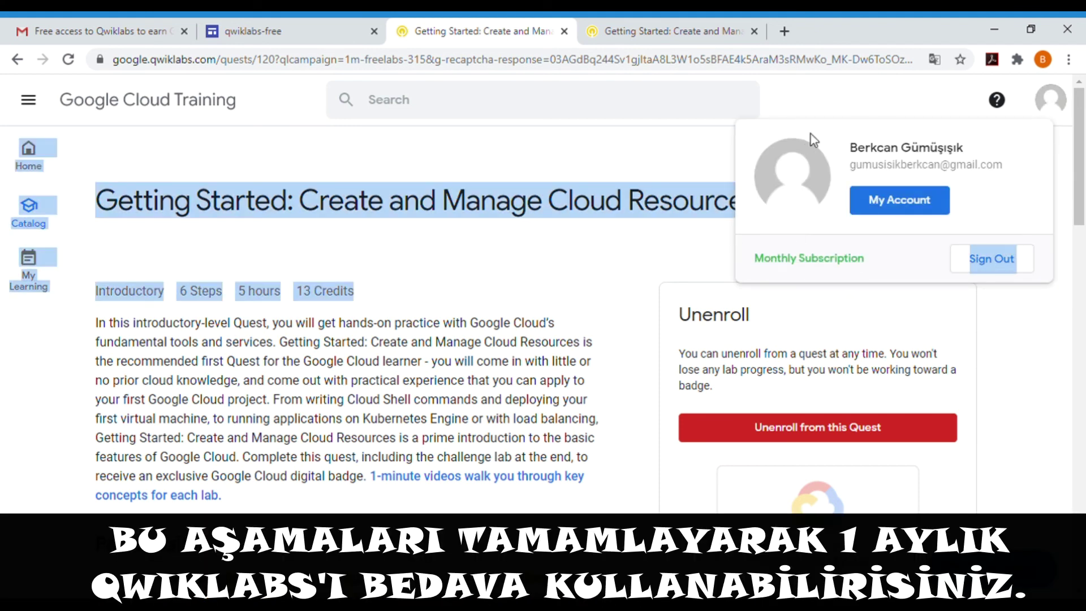